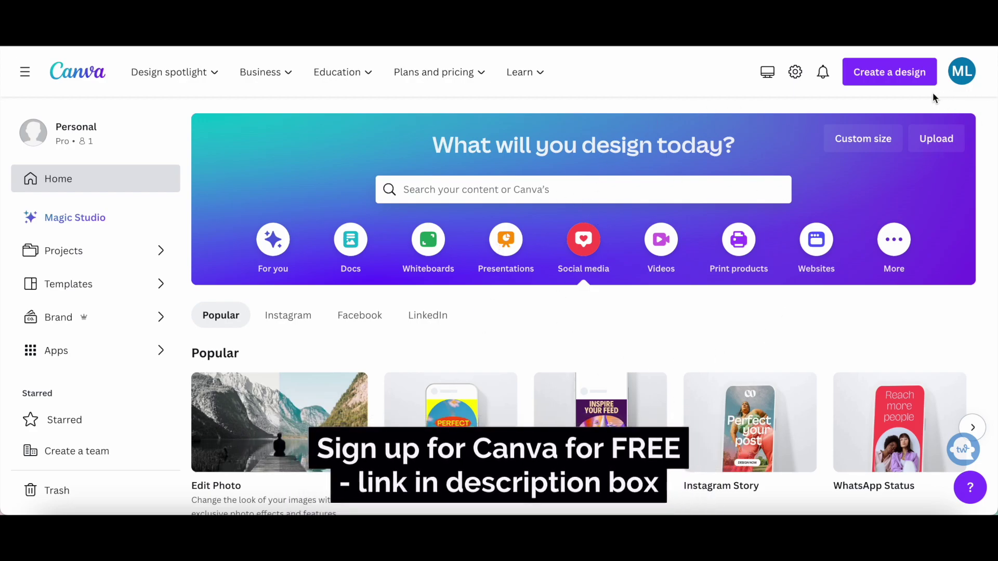
- Search designs for 'infographics' and open the Infographic 800 × 2000 px templates
{"action": "left_click", "coordinate": [582, 192]}
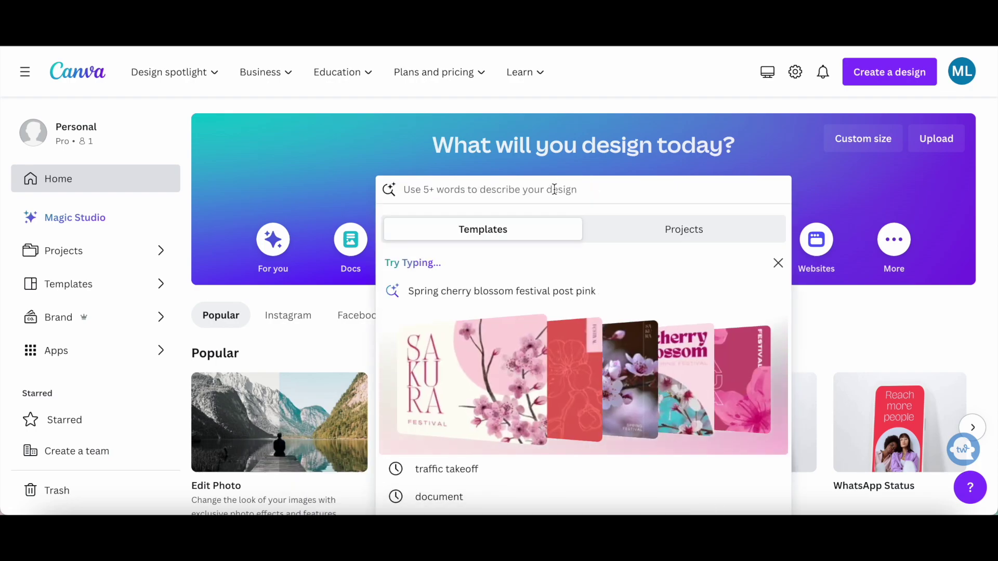
{"action": "type", "text": "infographic"}
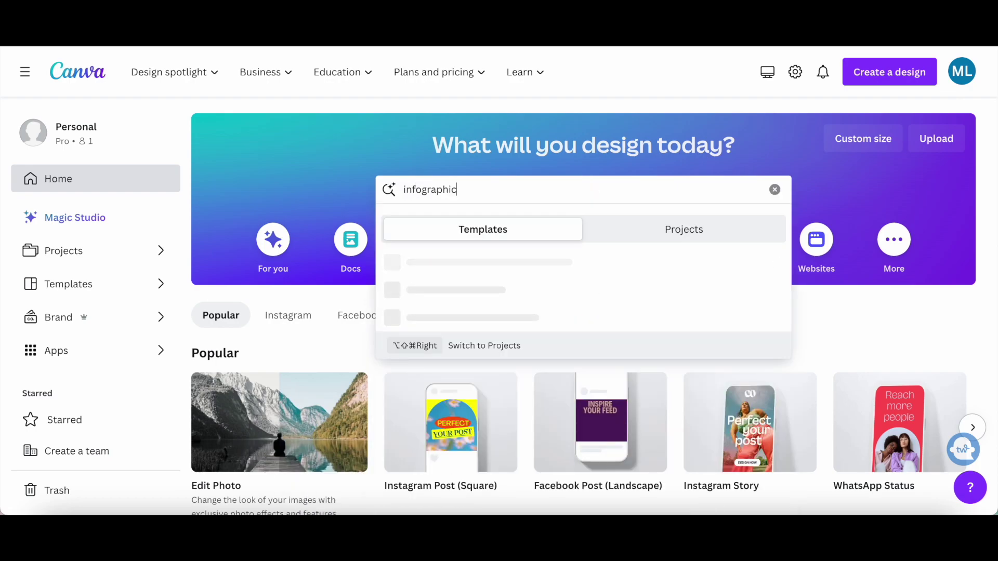
{"action": "type", "text": "s"}
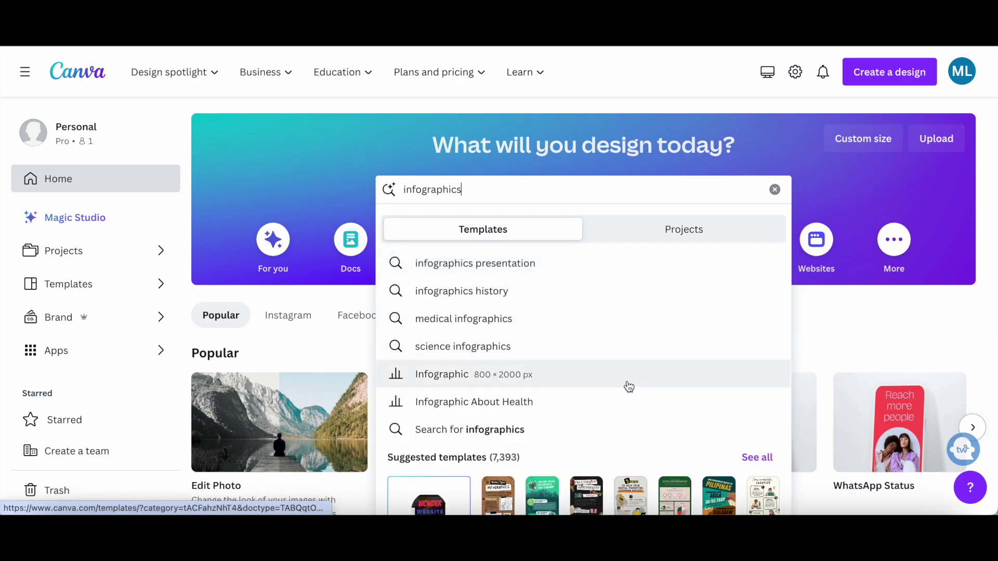
{"action": "left_click", "coordinate": [628, 387]}
{"action": "scroll", "coordinate": [628, 384], "scroll_direction": "down", "scroll_amount": 1}
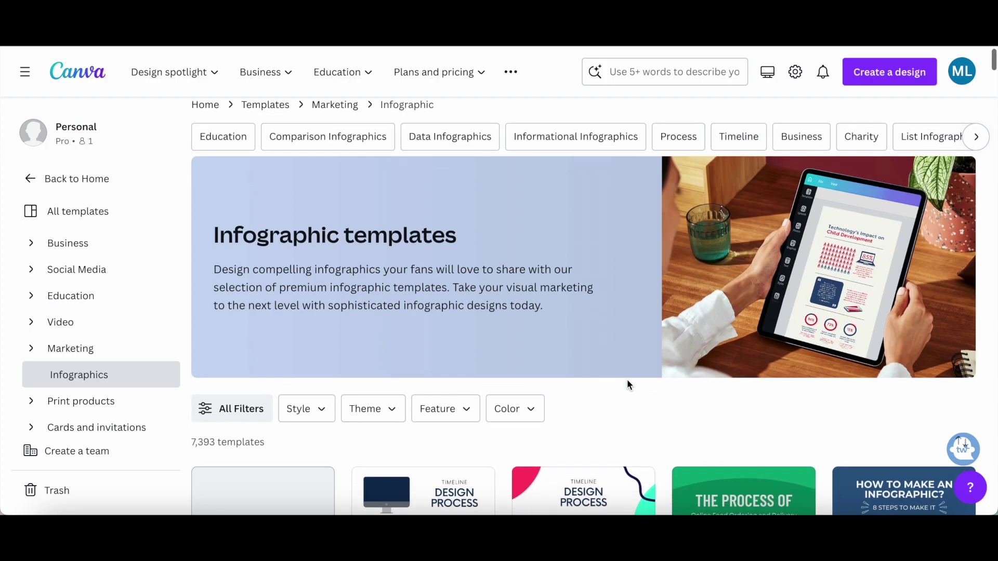
{"action": "scroll", "coordinate": [627, 384], "scroll_direction": "down", "scroll_amount": 1}
{"action": "scroll", "coordinate": [627, 385], "scroll_direction": "down", "scroll_amount": 1}
{"action": "scroll", "coordinate": [626, 385], "scroll_direction": "down", "scroll_amount": 1}
{"action": "scroll", "coordinate": [627, 384], "scroll_direction": "down", "scroll_amount": 1}
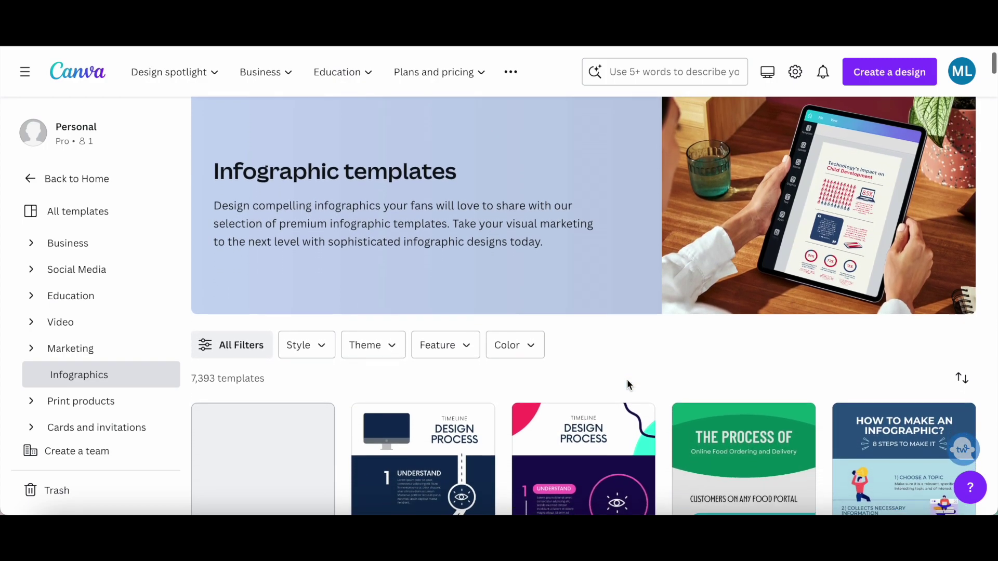
{"action": "scroll", "coordinate": [627, 384], "scroll_direction": "down", "scroll_amount": 1}
{"action": "scroll", "coordinate": [627, 384], "scroll_direction": "down", "scroll_amount": 1}
{"action": "scroll", "coordinate": [628, 384], "scroll_direction": "down", "scroll_amount": 1}
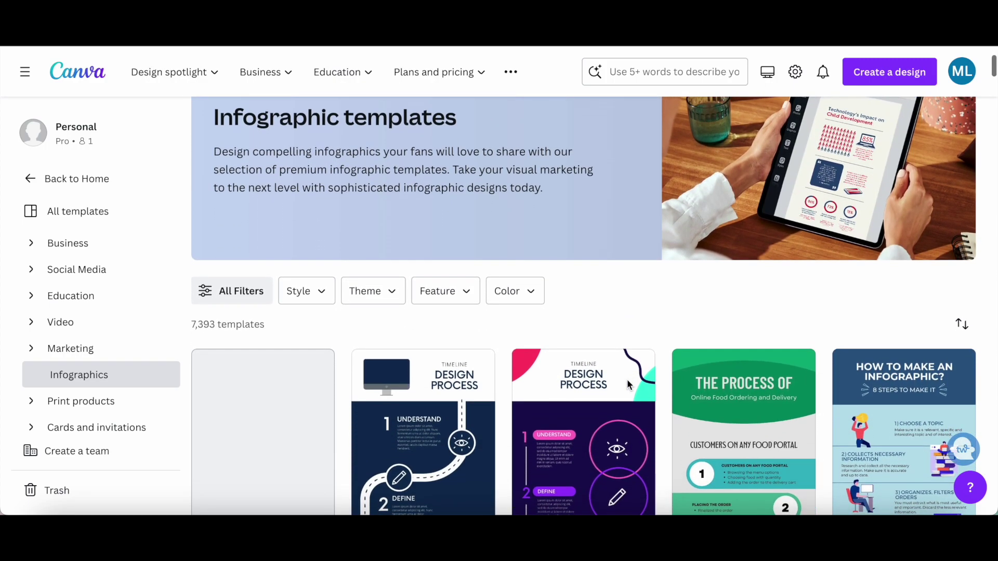
{"action": "scroll", "coordinate": [627, 384], "scroll_direction": "down", "scroll_amount": 1}
{"action": "scroll", "coordinate": [627, 385], "scroll_direction": "down", "scroll_amount": 1}
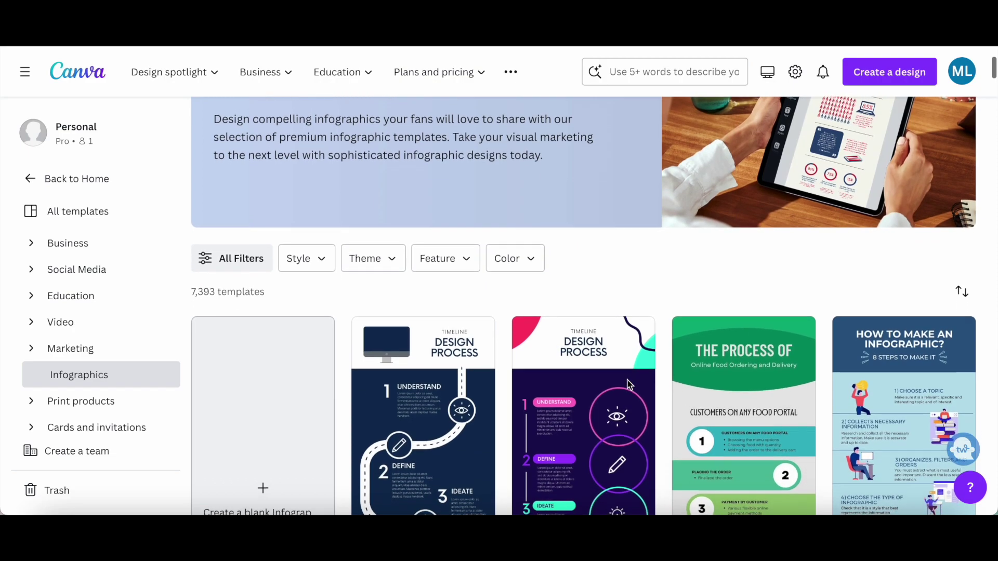
{"action": "scroll", "coordinate": [627, 384], "scroll_direction": "down", "scroll_amount": 1}
{"action": "scroll", "coordinate": [627, 385], "scroll_direction": "down", "scroll_amount": 1}
{"action": "scroll", "coordinate": [628, 384], "scroll_direction": "down", "scroll_amount": 1}
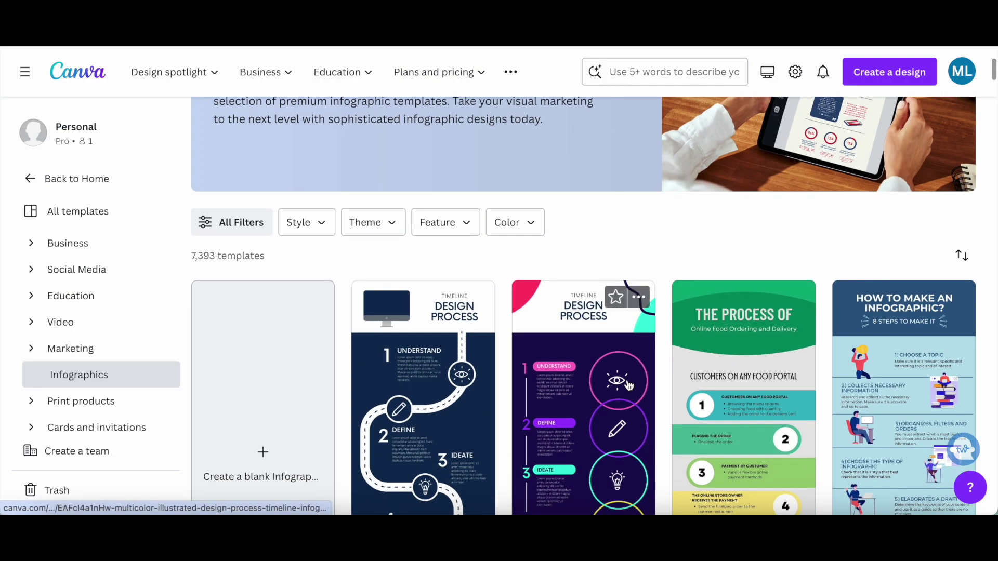
{"action": "scroll", "coordinate": [628, 385], "scroll_direction": "down", "scroll_amount": 1}
{"action": "scroll", "coordinate": [628, 385], "scroll_direction": "down", "scroll_amount": 1}
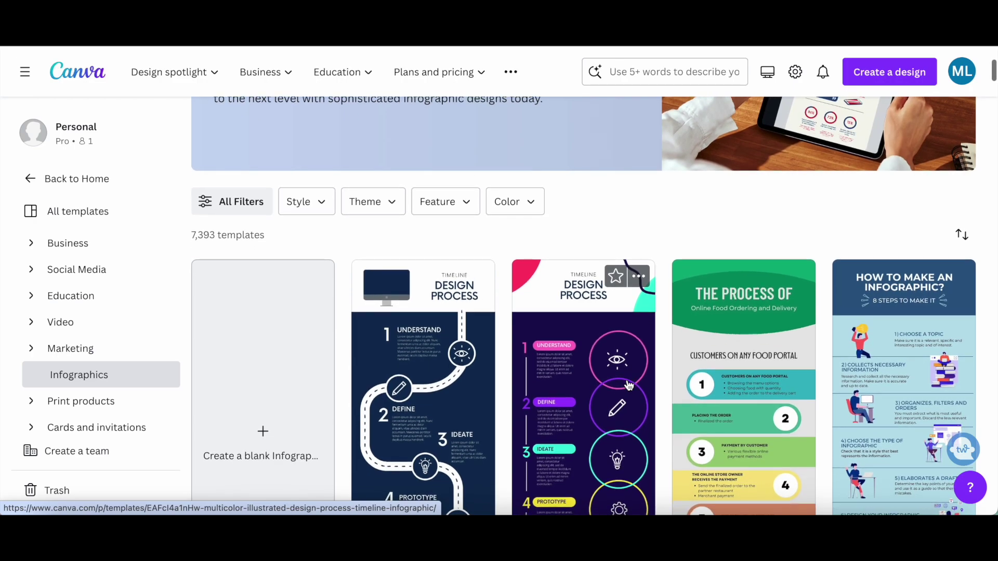
{"action": "scroll", "coordinate": [628, 385], "scroll_direction": "down", "scroll_amount": 1}
{"action": "scroll", "coordinate": [628, 385], "scroll_direction": "down", "scroll_amount": 1}
{"action": "scroll", "coordinate": [628, 385], "scroll_direction": "down", "scroll_amount": 1}
{"action": "scroll", "coordinate": [629, 385], "scroll_direction": "down", "scroll_amount": 2}
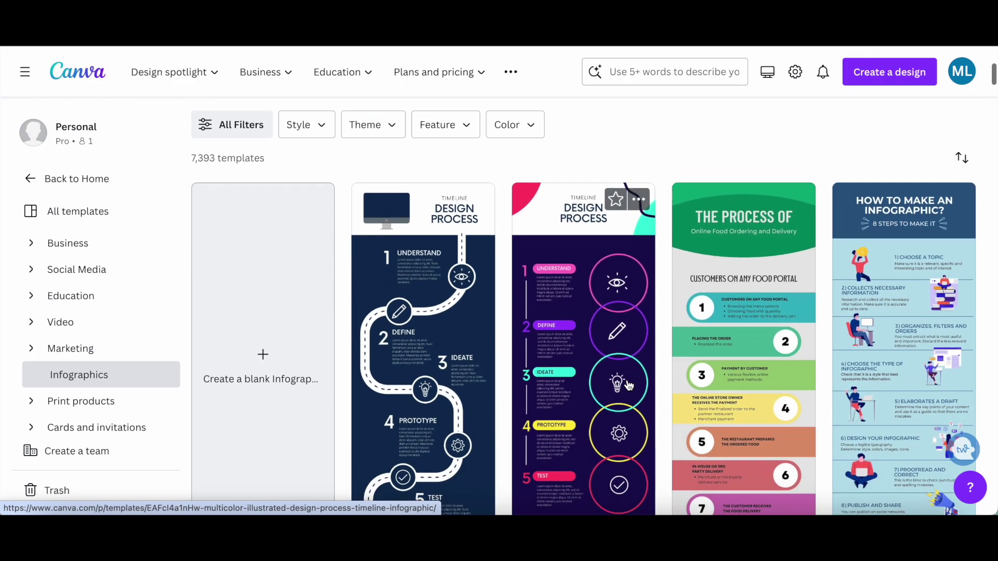
{"action": "scroll", "coordinate": [629, 384], "scroll_direction": "down", "scroll_amount": 1}
{"action": "scroll", "coordinate": [628, 384], "scroll_direction": "down", "scroll_amount": 1}
{"action": "scroll", "coordinate": [629, 384], "scroll_direction": "down", "scroll_amount": 1}
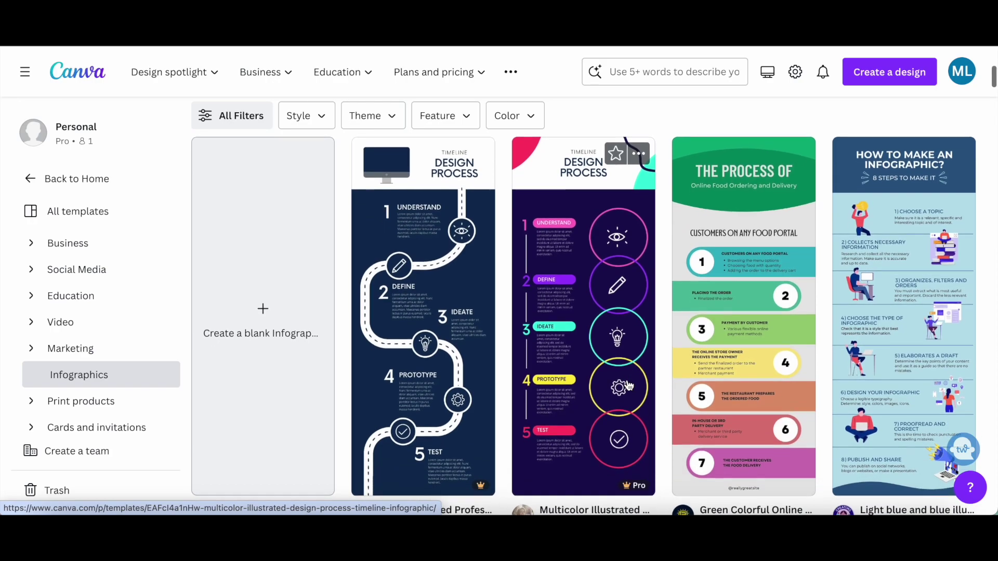
{"action": "scroll", "coordinate": [629, 384], "scroll_direction": "down", "scroll_amount": 2}
{"action": "scroll", "coordinate": [629, 385], "scroll_direction": "down", "scroll_amount": 2}
{"action": "scroll", "coordinate": [629, 383], "scroll_direction": "down", "scroll_amount": 1}
{"action": "scroll", "coordinate": [628, 382], "scroll_direction": "down", "scroll_amount": 3}
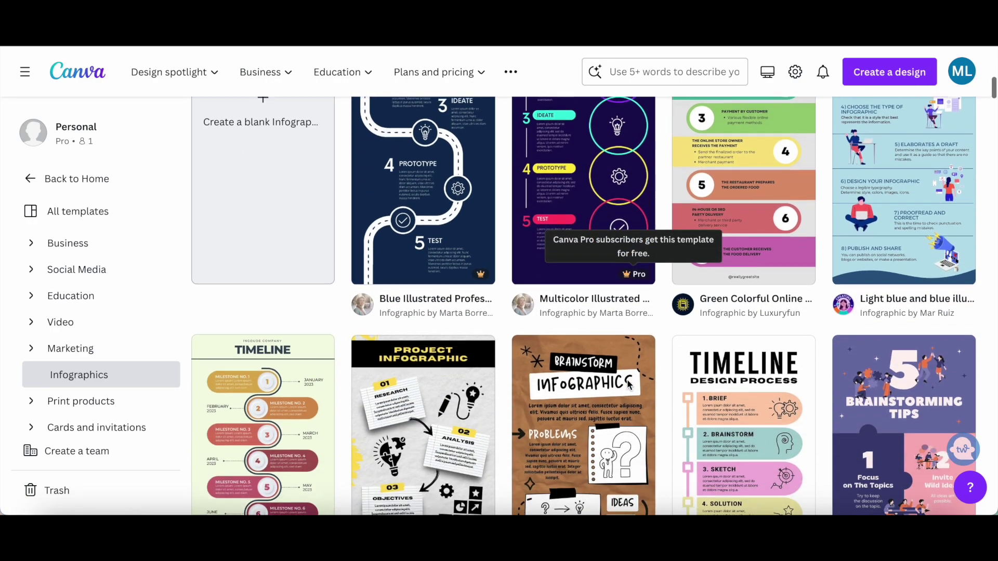
{"action": "scroll", "coordinate": [628, 383], "scroll_direction": "down", "scroll_amount": 1}
{"action": "scroll", "coordinate": [628, 382], "scroll_direction": "down", "scroll_amount": 4}
{"action": "scroll", "coordinate": [628, 384], "scroll_direction": "down", "scroll_amount": 3}
{"action": "scroll", "coordinate": [628, 384], "scroll_direction": "down", "scroll_amount": 2}
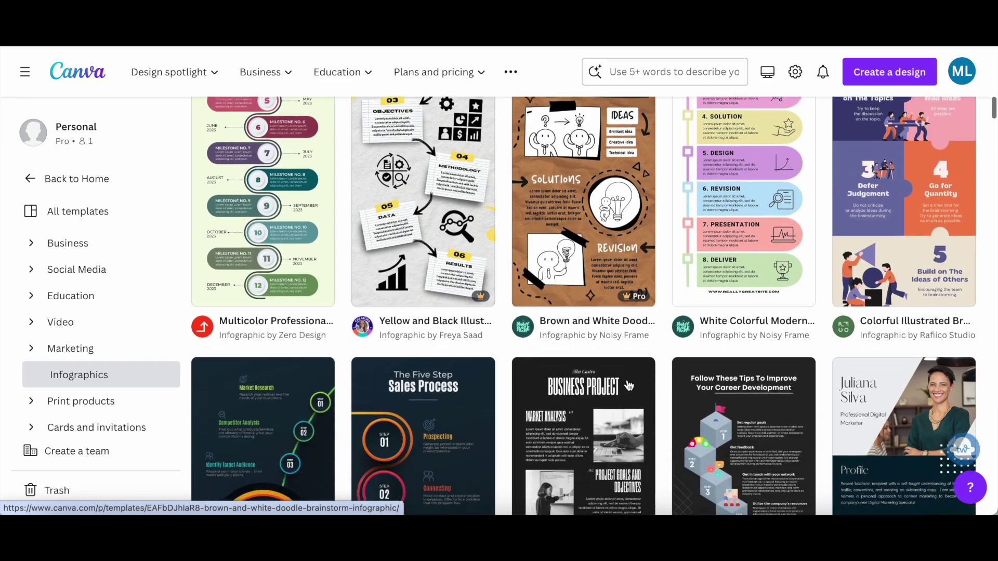
{"action": "scroll", "coordinate": [628, 385], "scroll_direction": "down", "scroll_amount": 2}
{"action": "scroll", "coordinate": [628, 384], "scroll_direction": "down", "scroll_amount": 5}
{"action": "scroll", "coordinate": [628, 386], "scroll_direction": "up", "scroll_amount": 10}
{"action": "scroll", "coordinate": [629, 385], "scroll_direction": "up", "scroll_amount": 3}
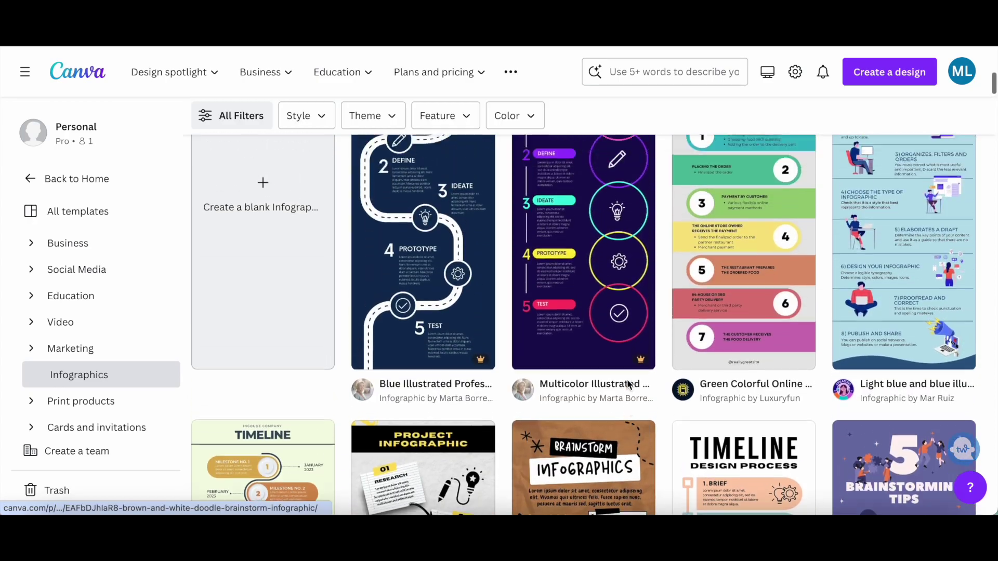
{"action": "scroll", "coordinate": [629, 384], "scroll_direction": "up", "scroll_amount": 1}
- Preview the Multicolor Illustrated Design Process Timeline Infographic template from the grid
{"action": "left_click", "coordinate": [512, 377]}
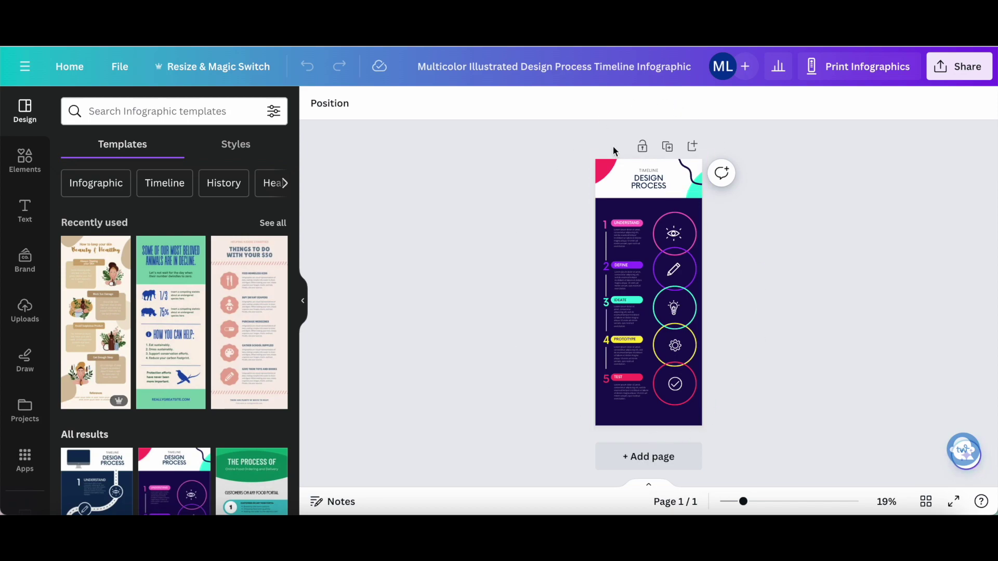
- Inspect the pink corner shape, then select the DESIGN PROCESS title text
{"action": "left_click", "coordinate": [601, 178]}
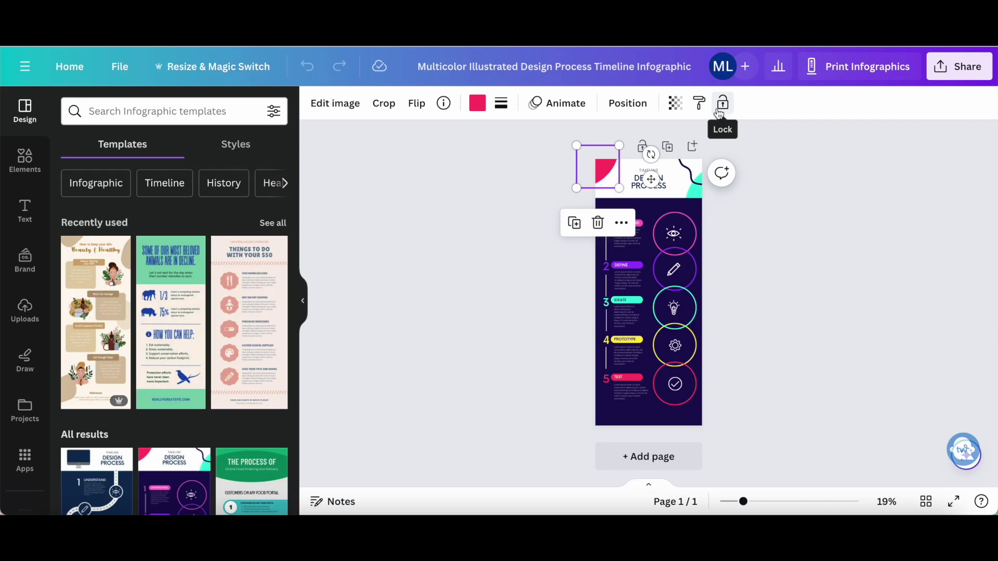
{"action": "left_click", "coordinate": [638, 188]}
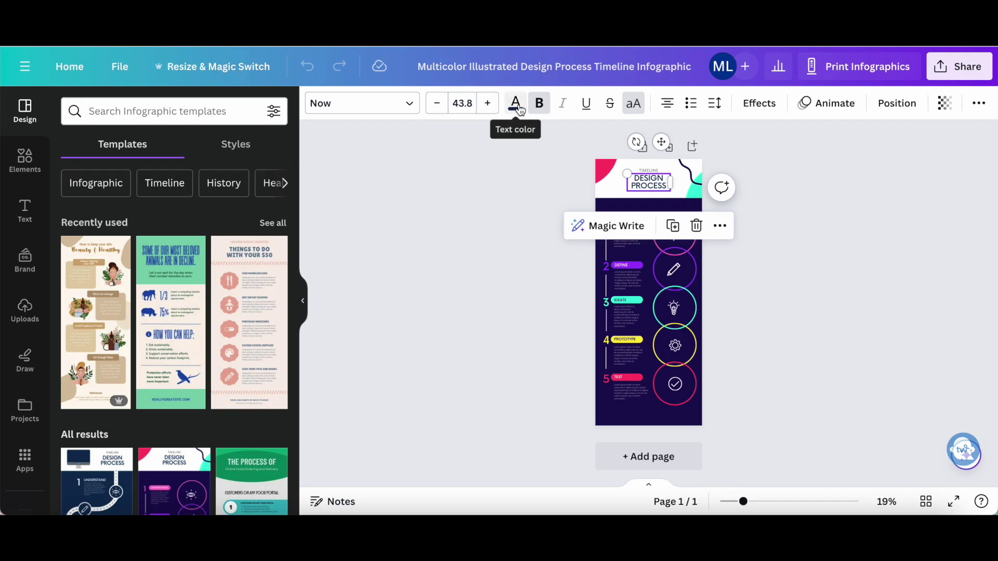
- Make the DESIGN PROCESS title bold and uppercase, then lock it in place
{"action": "left_click", "coordinate": [538, 110]}
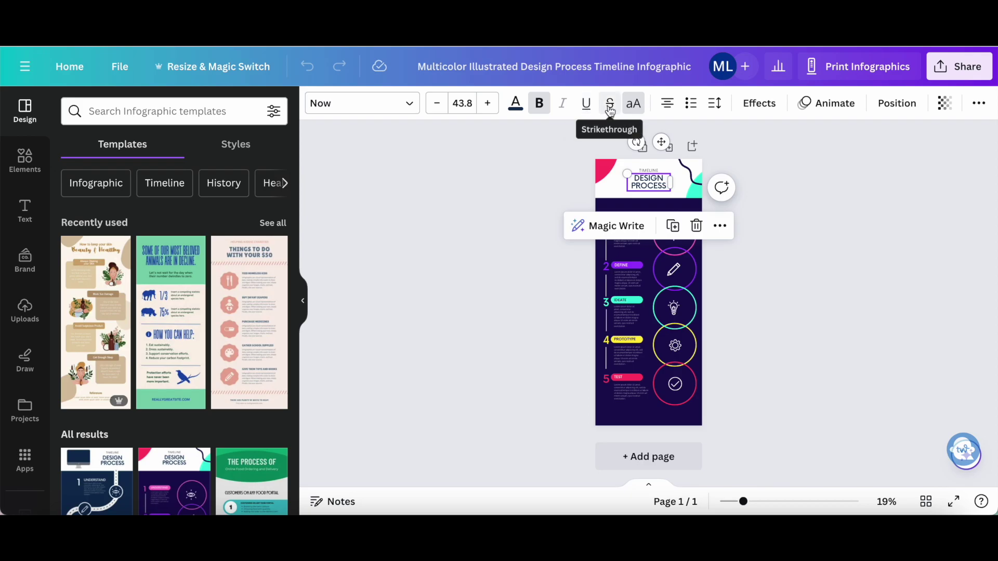
{"action": "left_click", "coordinate": [635, 109]}
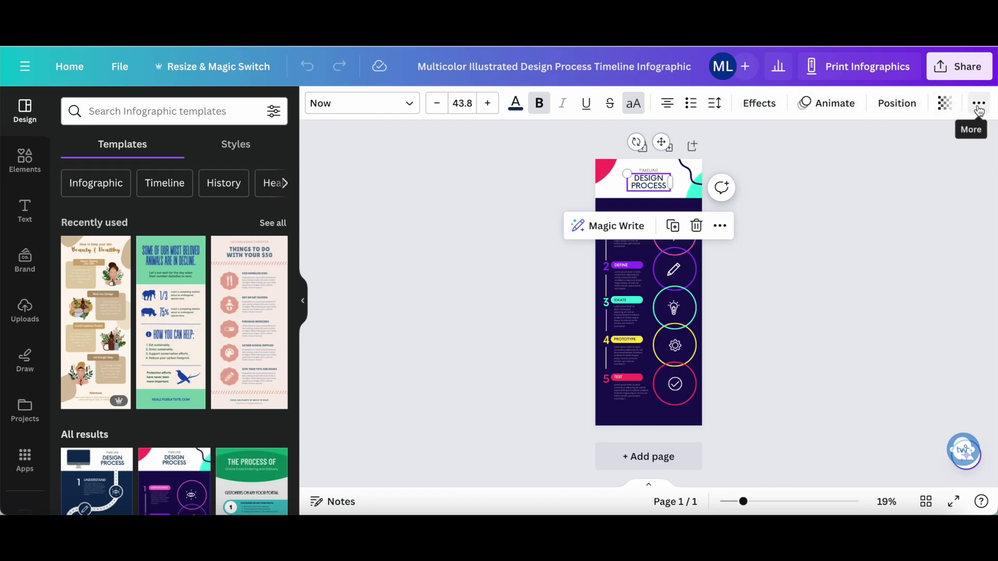
{"action": "left_click", "coordinate": [978, 110]}
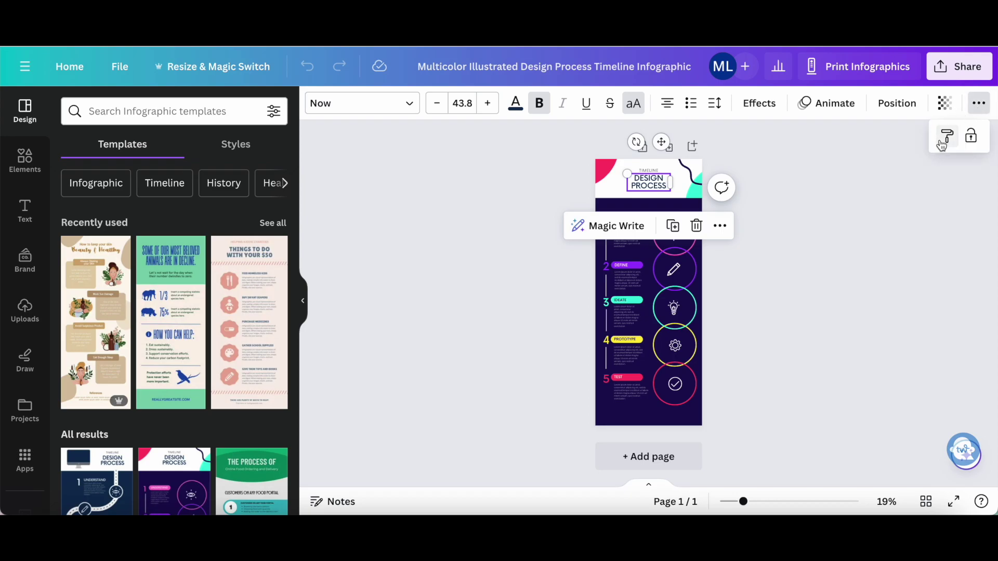
{"action": "left_click", "coordinate": [970, 139]}
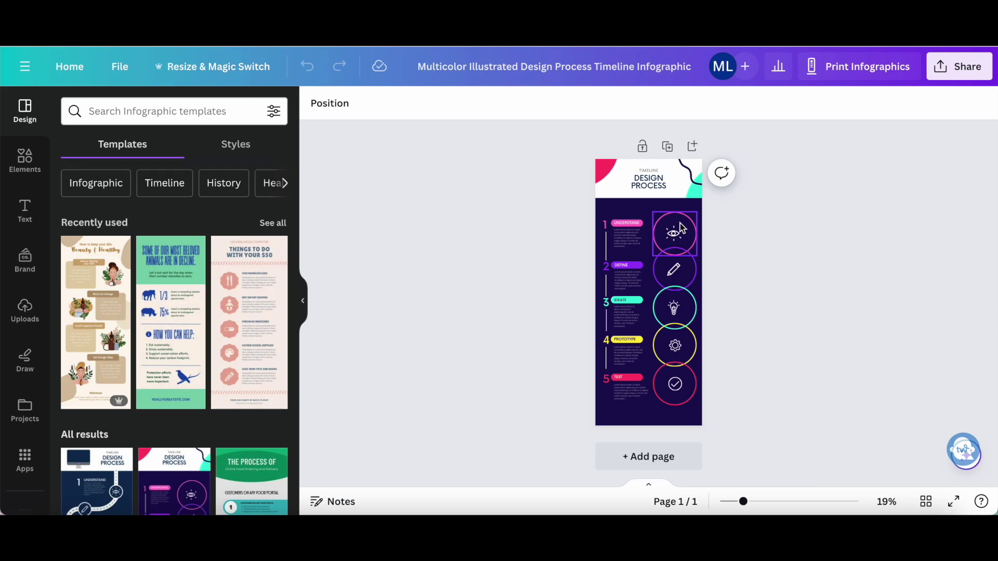
{"action": "left_click", "coordinate": [679, 222]}
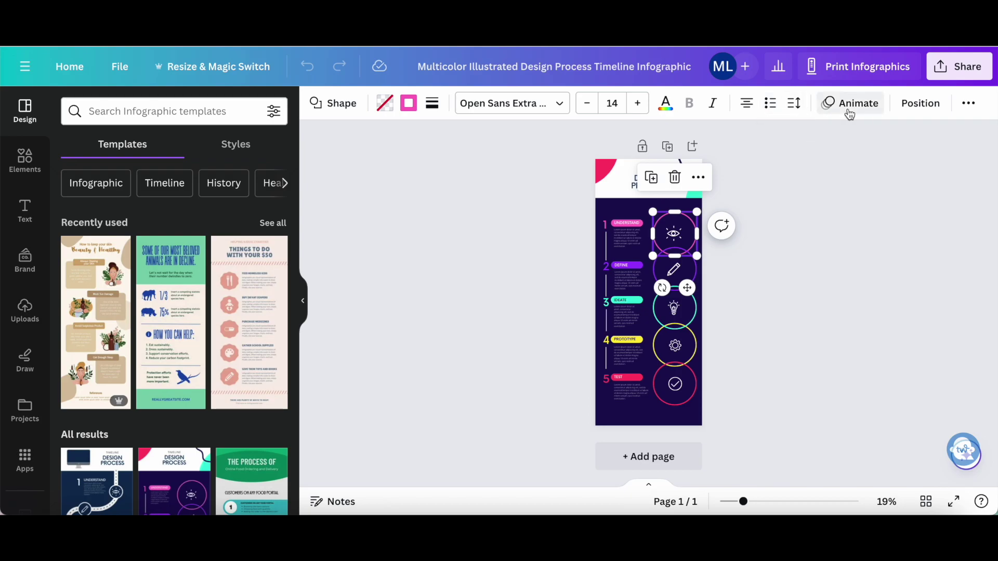
{"action": "left_click", "coordinate": [968, 108]}
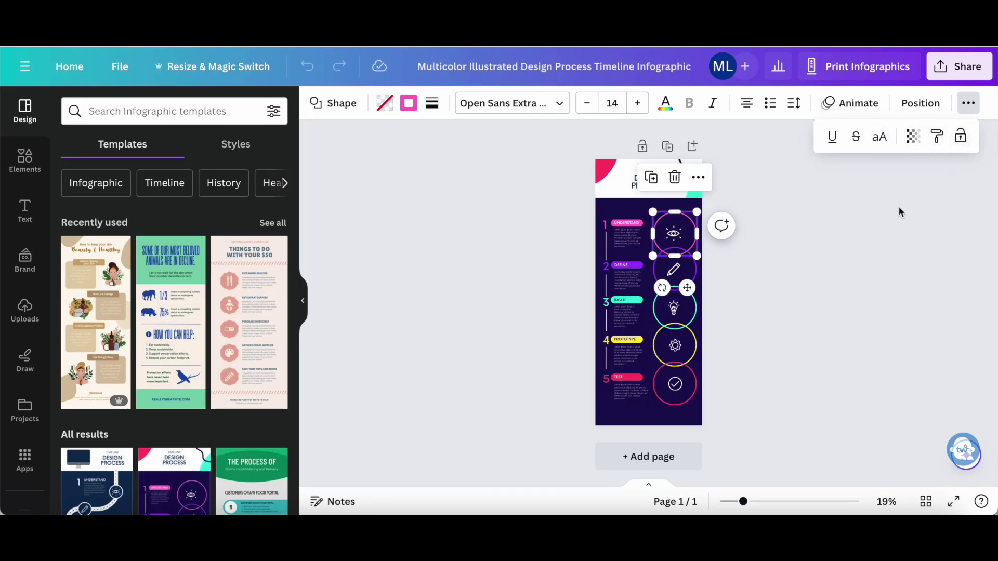
{"action": "left_click", "coordinate": [866, 231]}
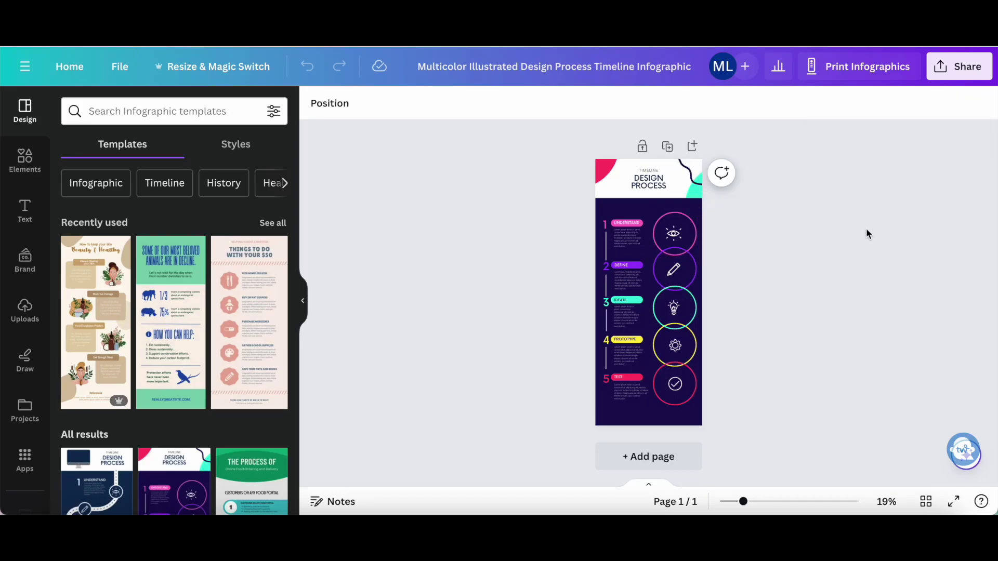
- Recolour the corner shape brand pink #ea526f and retitle the heading BRAND PROCESS
{"action": "left_click", "coordinate": [599, 182]}
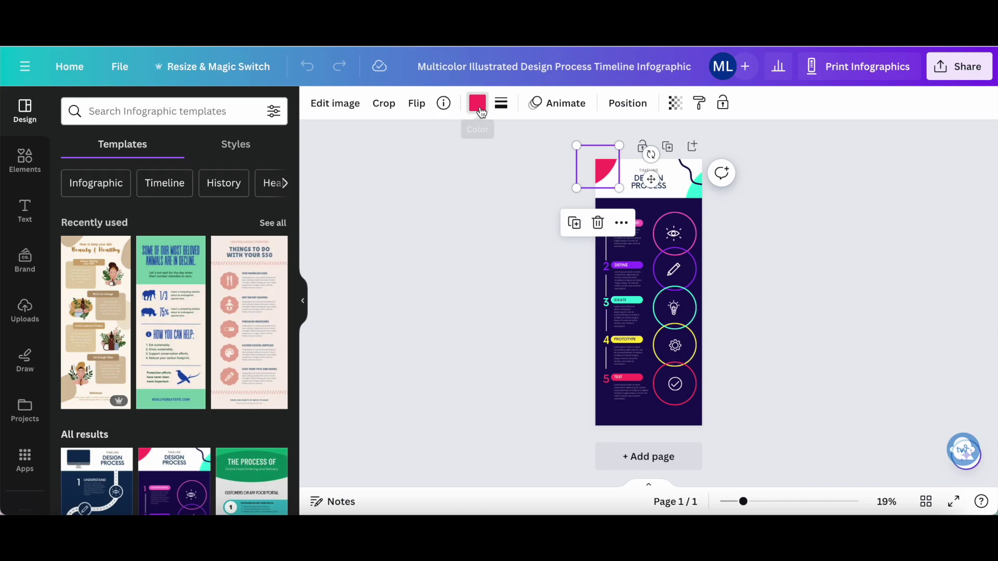
{"action": "left_click", "coordinate": [479, 111]}
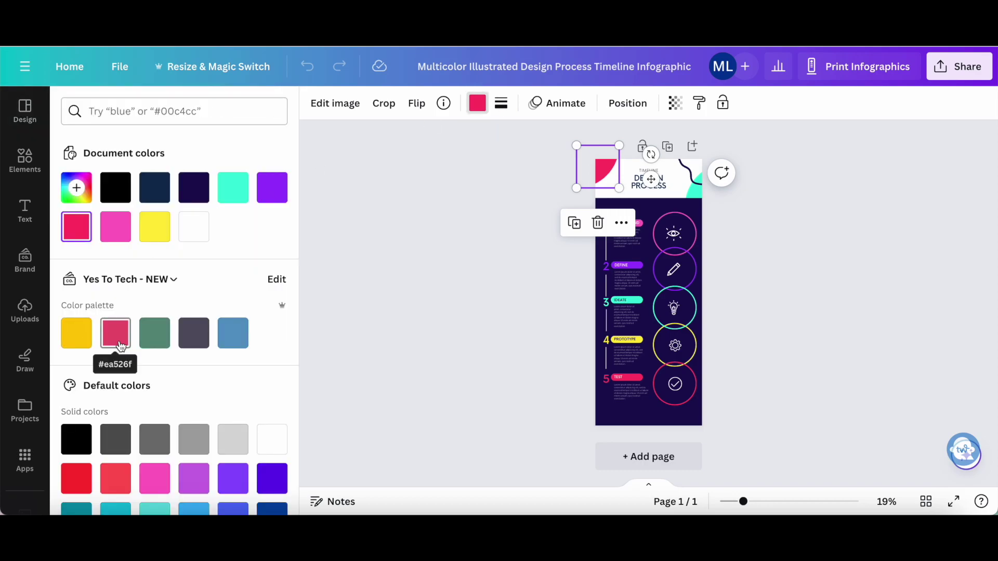
{"action": "left_click", "coordinate": [119, 343]}
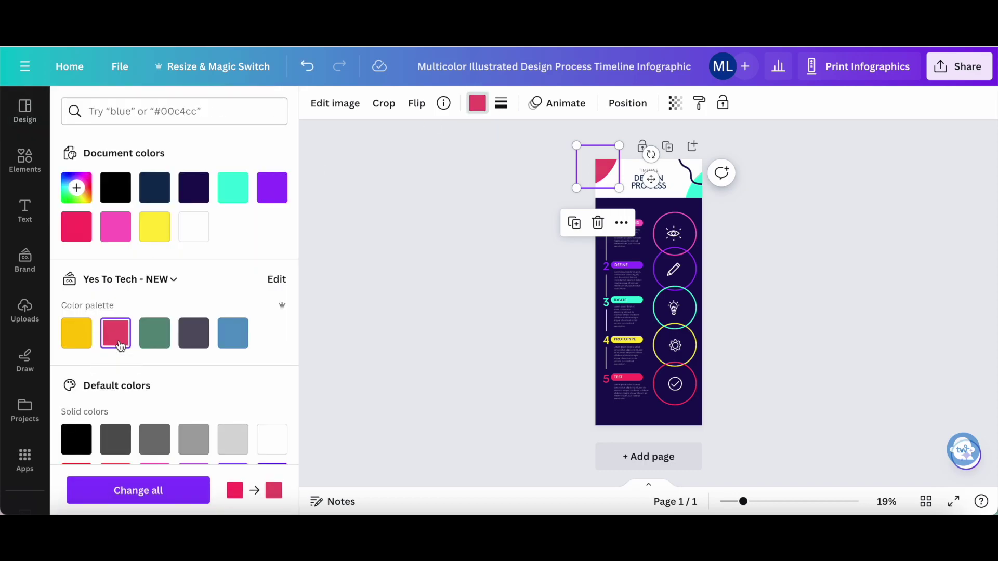
{"action": "left_click", "coordinate": [636, 188]}
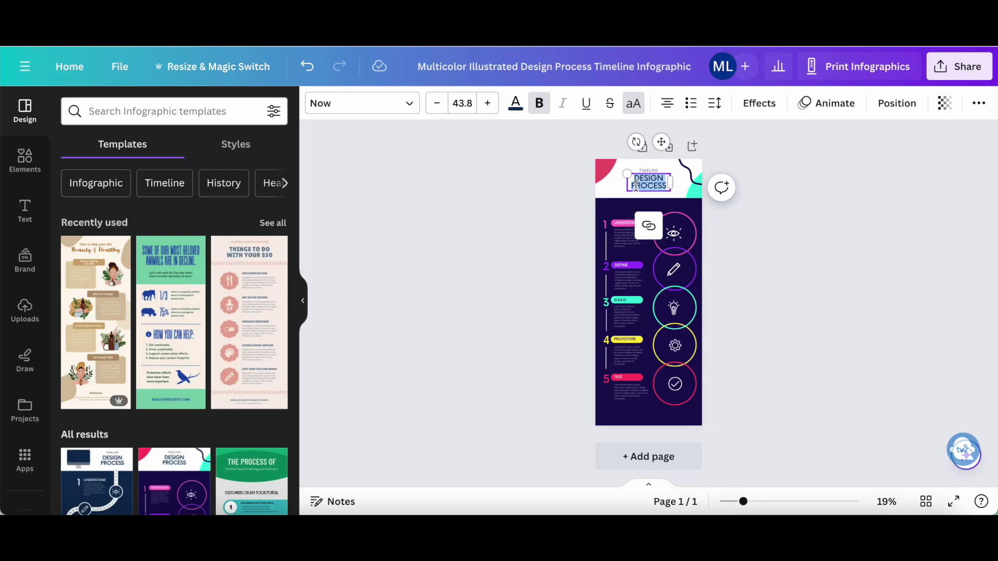
{"action": "type", "text": "BRAND PRO"}
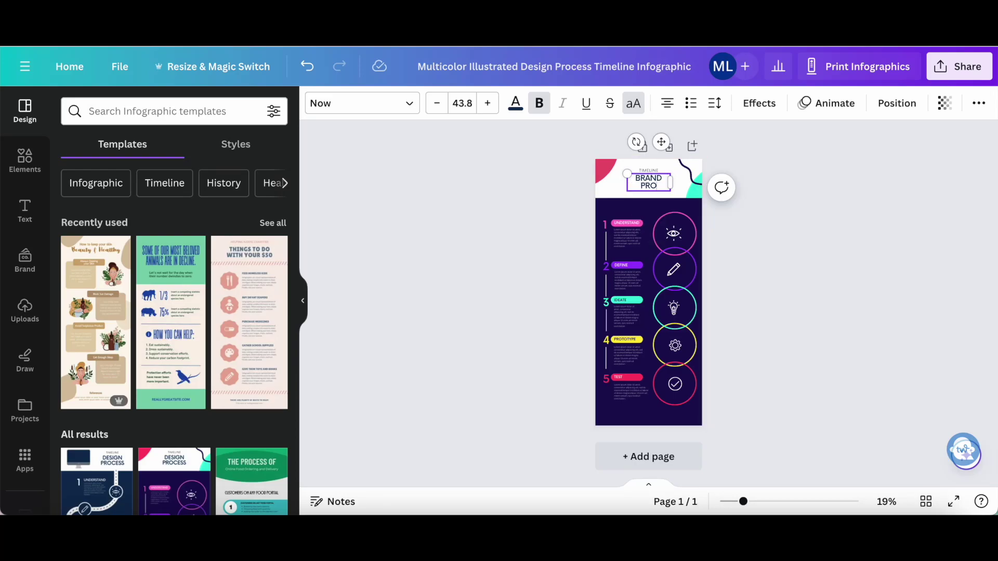
{"action": "type", "text": "CESS"}
- Turn the dark background panel below the title light gray
{"action": "left_click", "coordinate": [630, 209]}
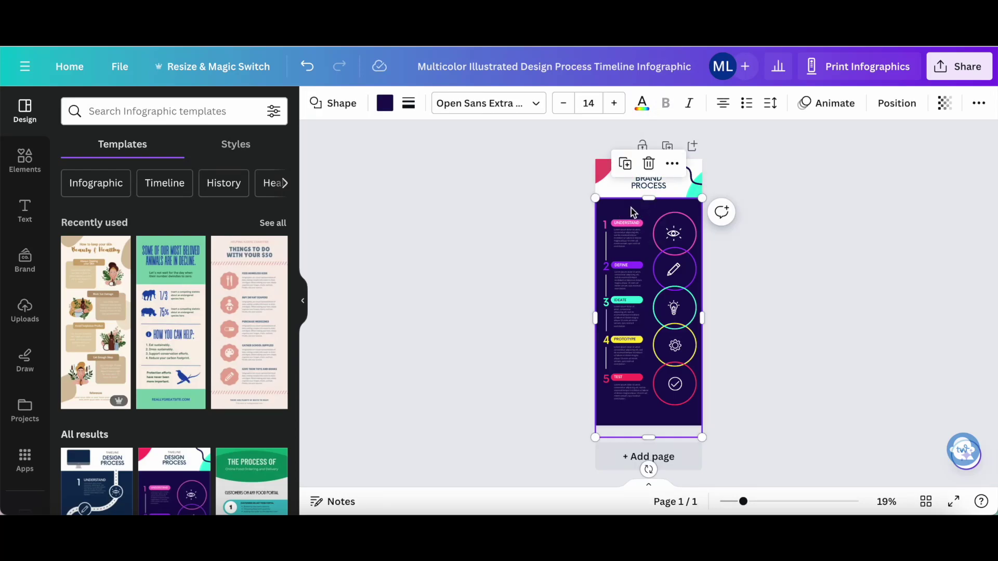
{"action": "left_click", "coordinate": [384, 103]}
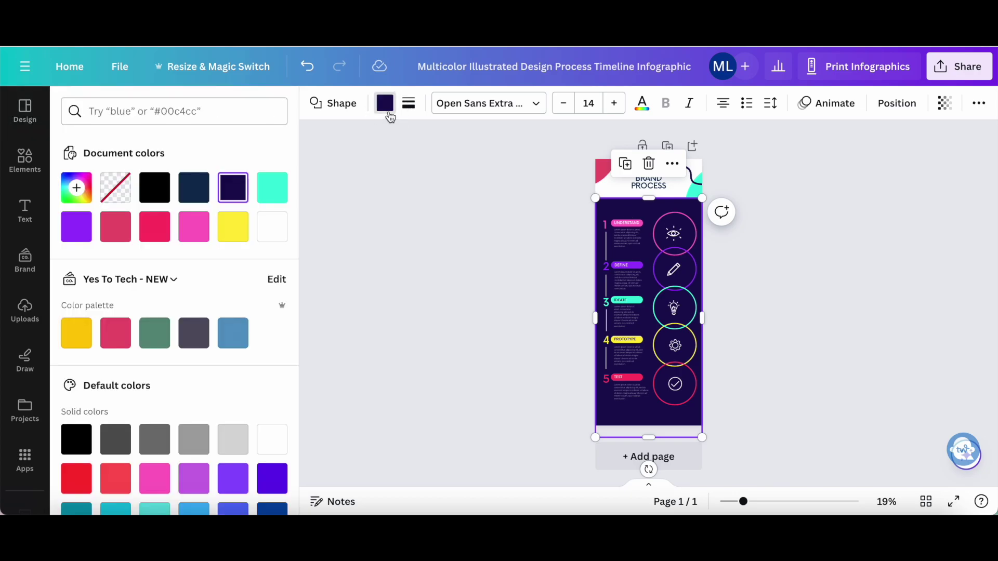
{"action": "left_click", "coordinate": [232, 441]}
- Make the UNDERSTAND description black and apply black to all white text
{"action": "double_click", "coordinate": [624, 241]}
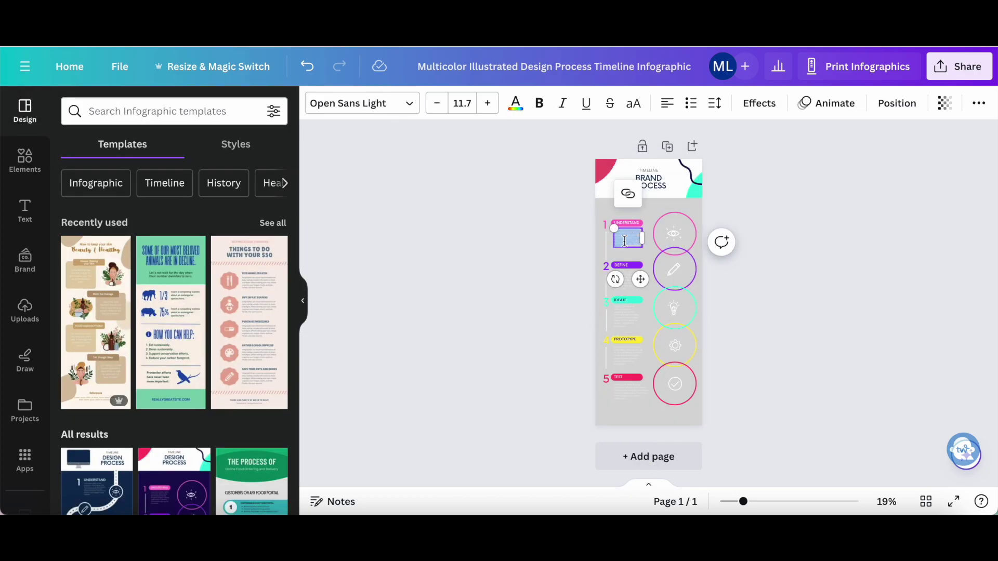
{"action": "left_click", "coordinate": [516, 103]}
{"action": "left_click", "coordinate": [116, 187]}
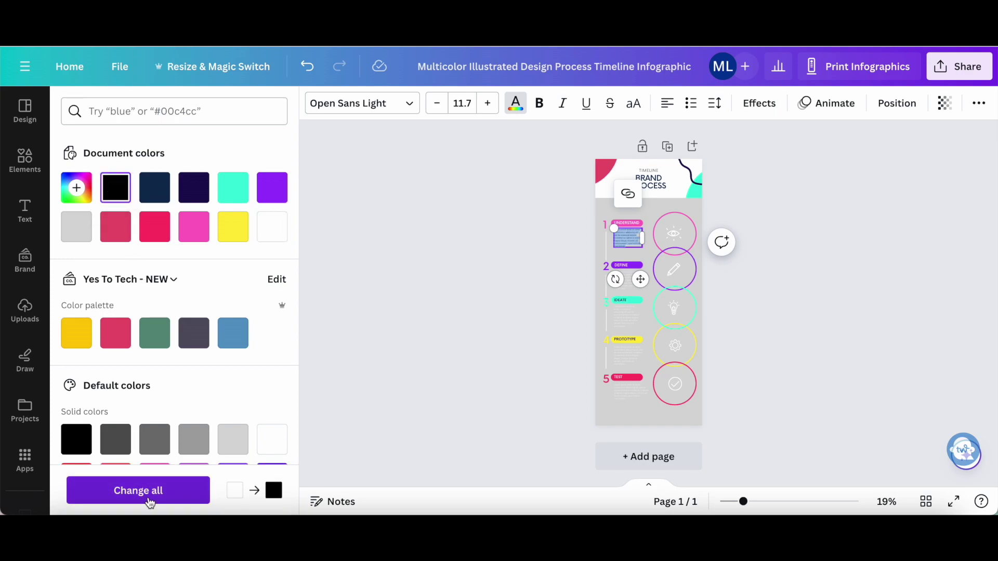
{"action": "left_click", "coordinate": [147, 496]}
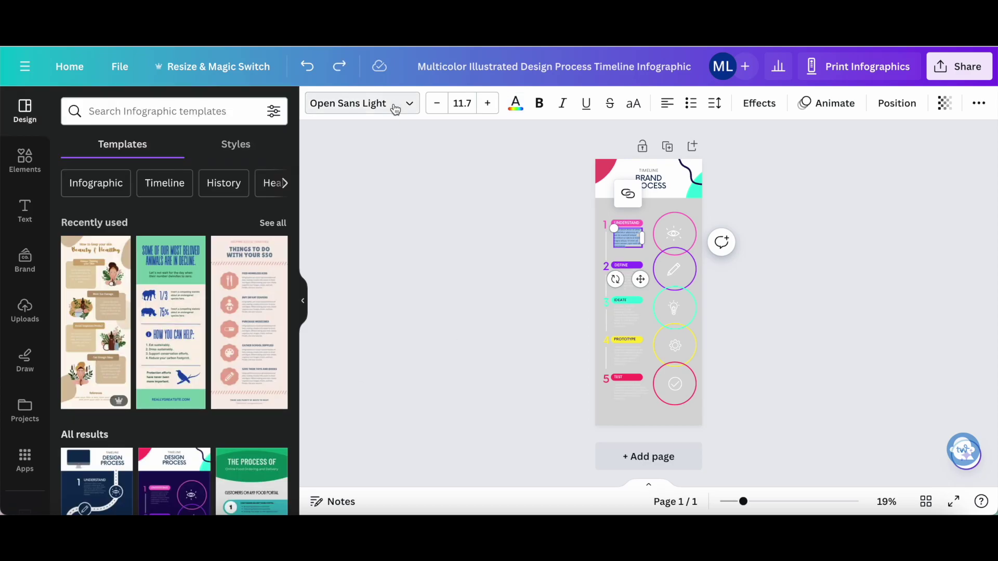
- Replace Open Sans Light with the Now font throughout the design
{"action": "left_click", "coordinate": [394, 109]}
{"action": "left_click", "coordinate": [187, 243]}
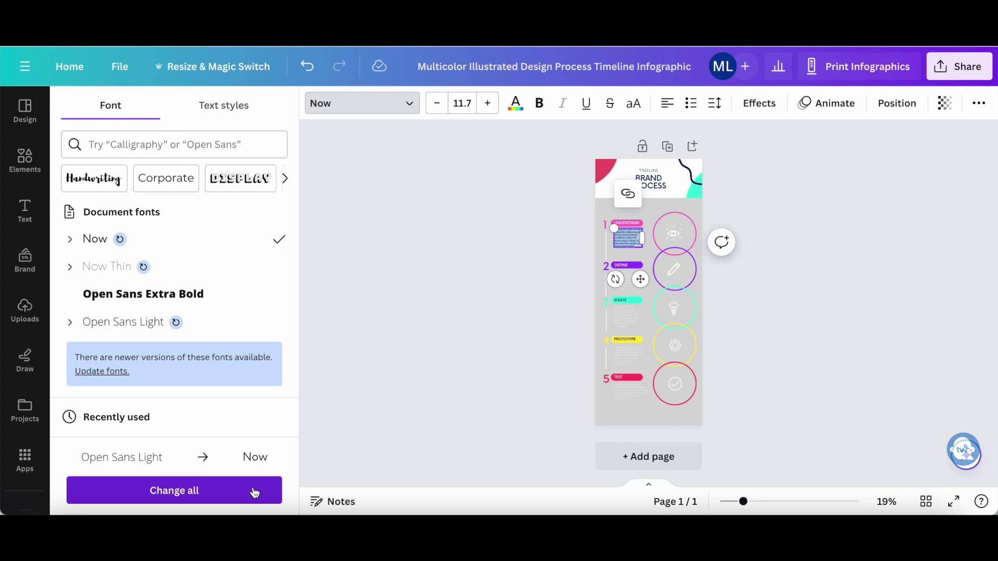
{"action": "left_click", "coordinate": [253, 490]}
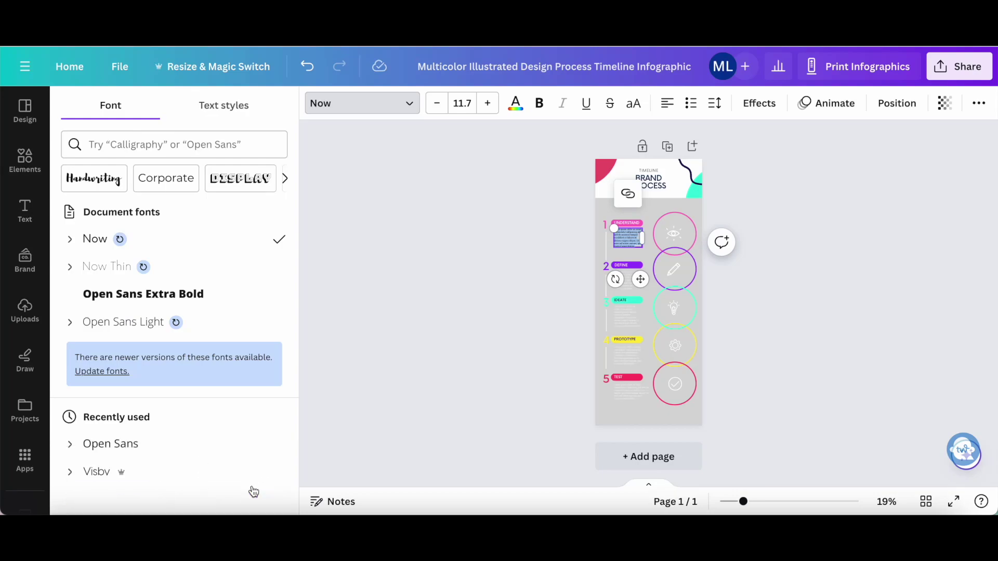
{"action": "left_click", "coordinate": [673, 234]}
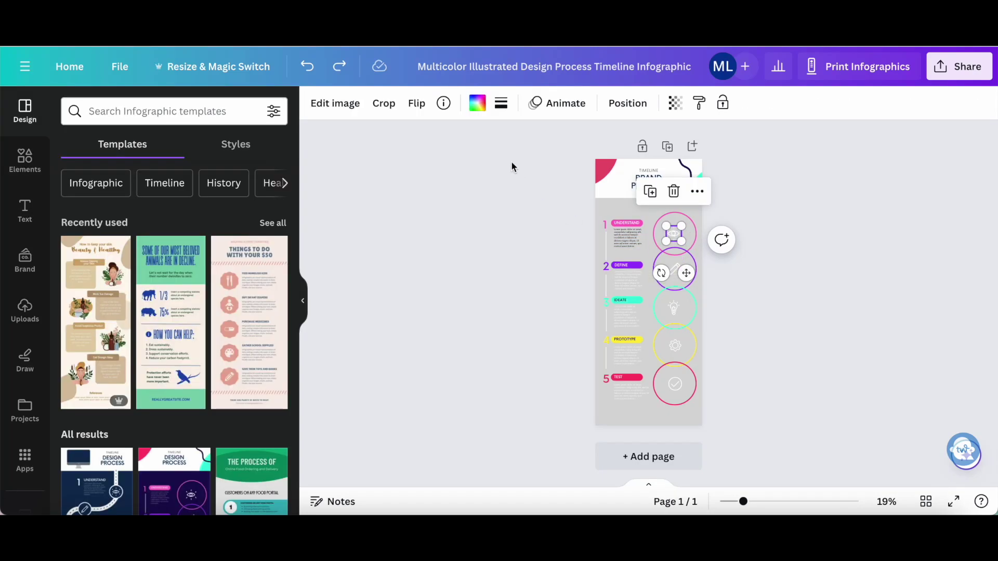
- Colour the eye, pencil, lightbulb, gear and checkmark icons pink, purple, teal, yellow, red-pink
{"action": "left_click", "coordinate": [477, 103]}
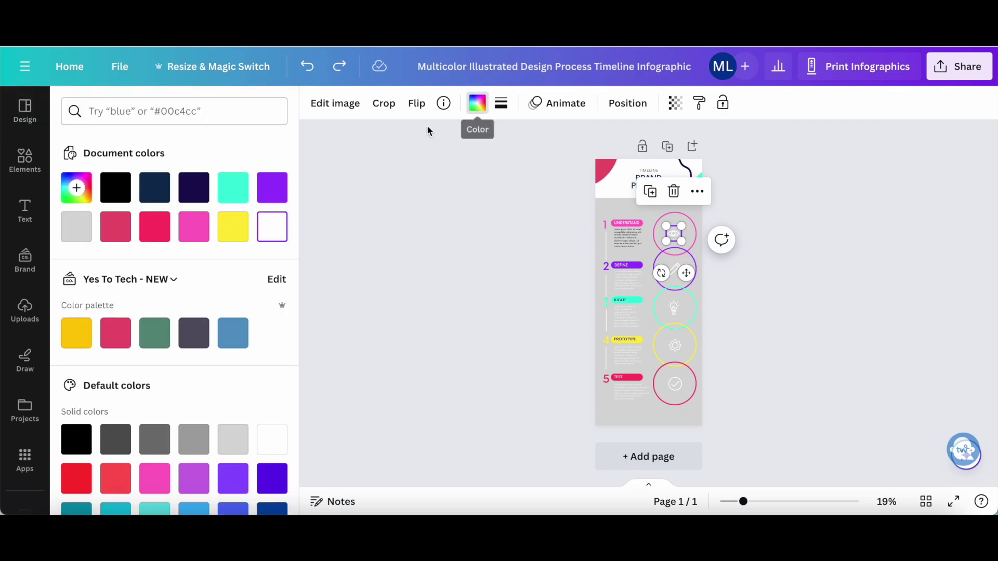
{"action": "left_click", "coordinate": [195, 237]}
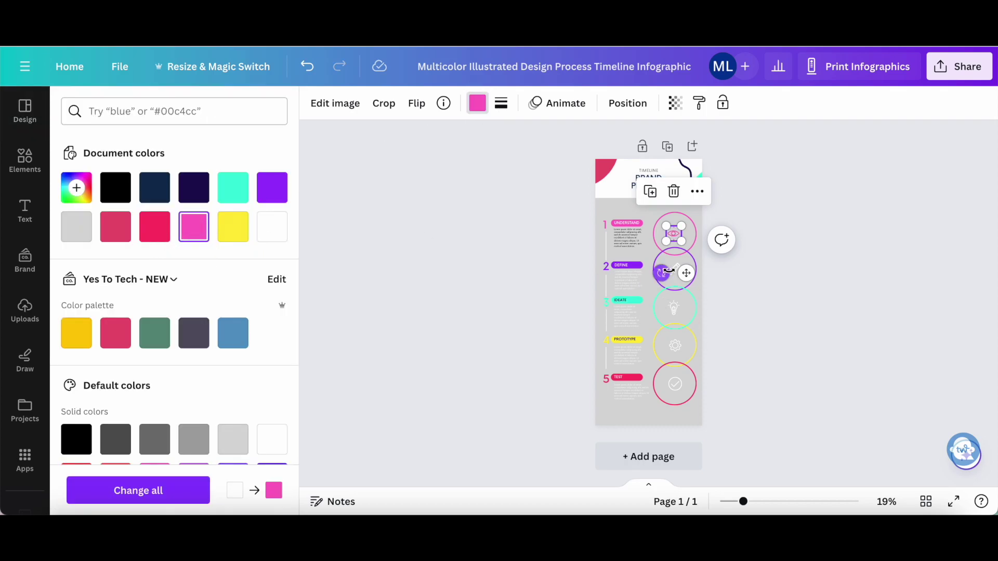
{"action": "left_click", "coordinate": [674, 269]}
{"action": "left_click", "coordinate": [272, 188]}
{"action": "left_click", "coordinate": [675, 311]}
{"action": "left_click", "coordinate": [234, 188]}
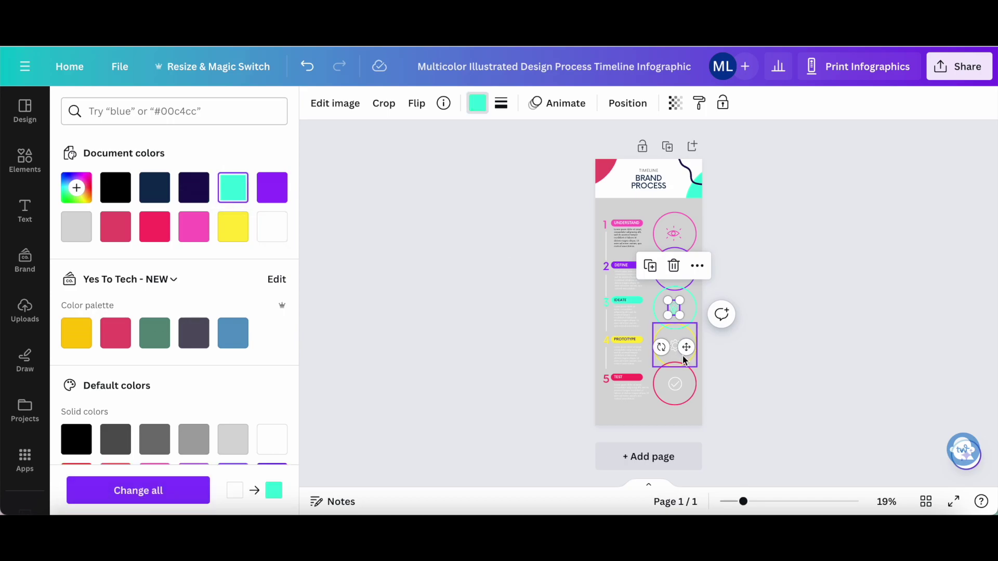
{"action": "left_click", "coordinate": [675, 345]}
{"action": "left_click", "coordinate": [234, 226]}
{"action": "left_click", "coordinate": [672, 387]}
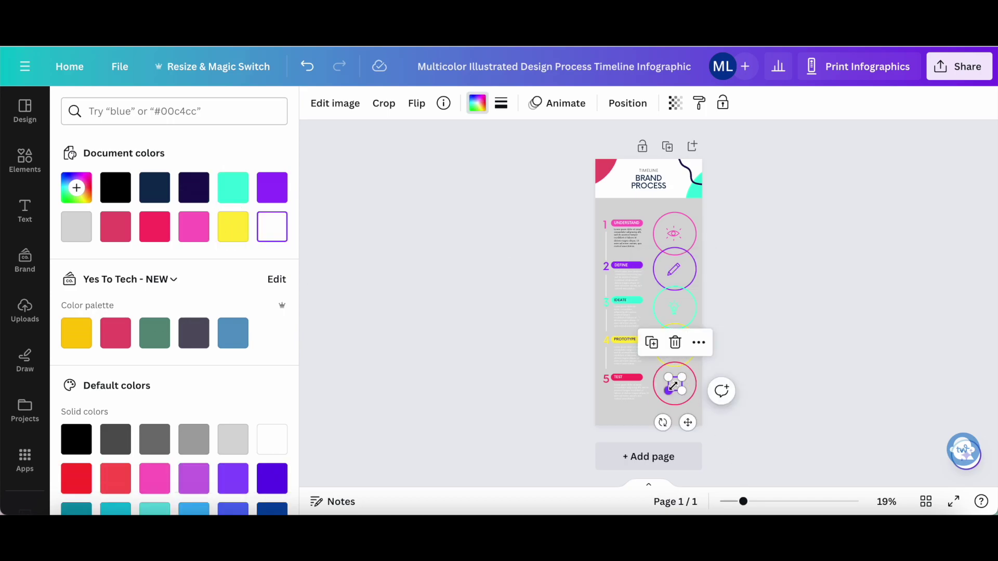
{"action": "left_click", "coordinate": [154, 234]}
- Set the DEFINE description and all matching text to black, then deselect
{"action": "double_click", "coordinate": [628, 281]}
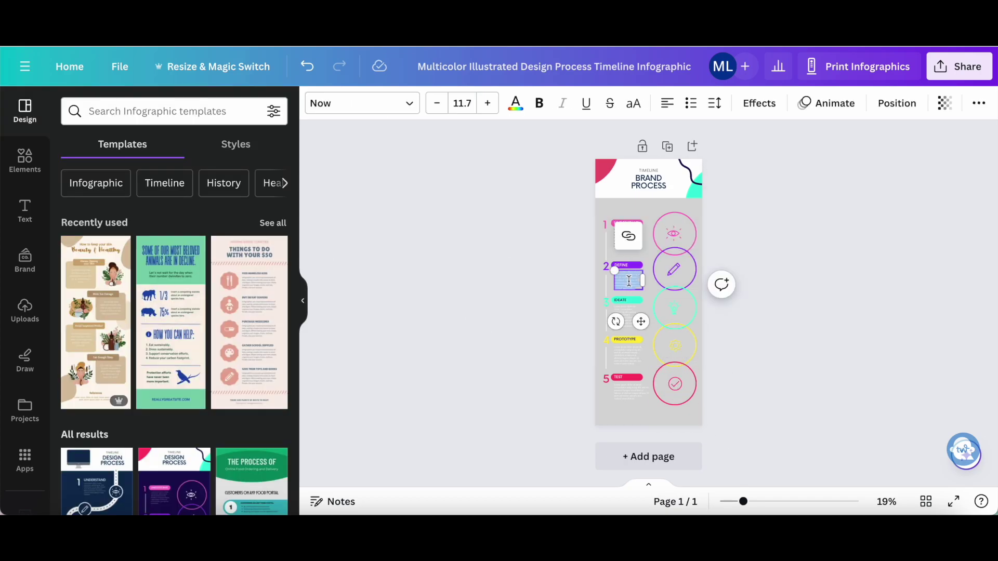
{"action": "left_click", "coordinate": [515, 102]}
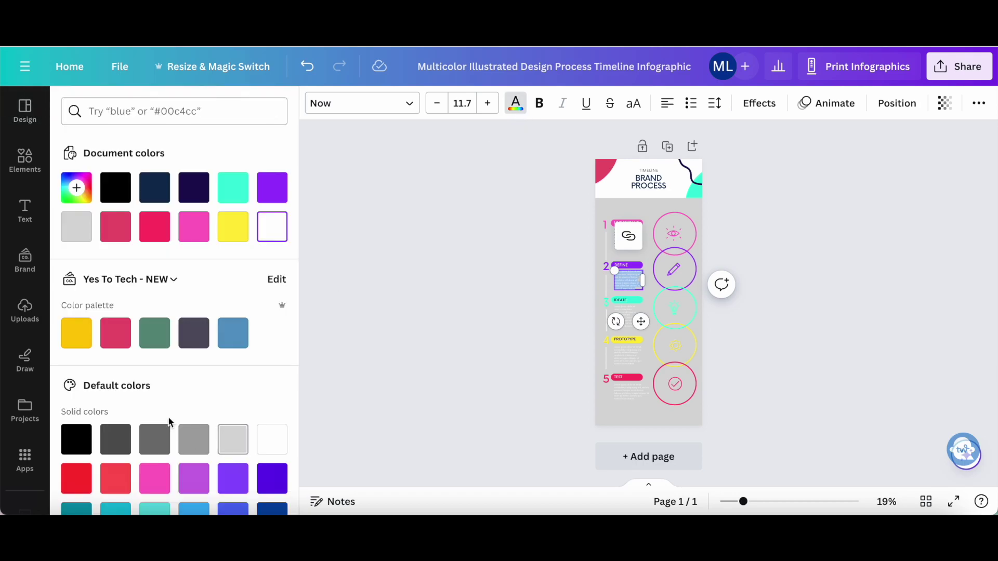
{"action": "left_click", "coordinate": [116, 199]}
{"action": "left_click", "coordinate": [200, 493]}
{"action": "left_click", "coordinate": [411, 429]}
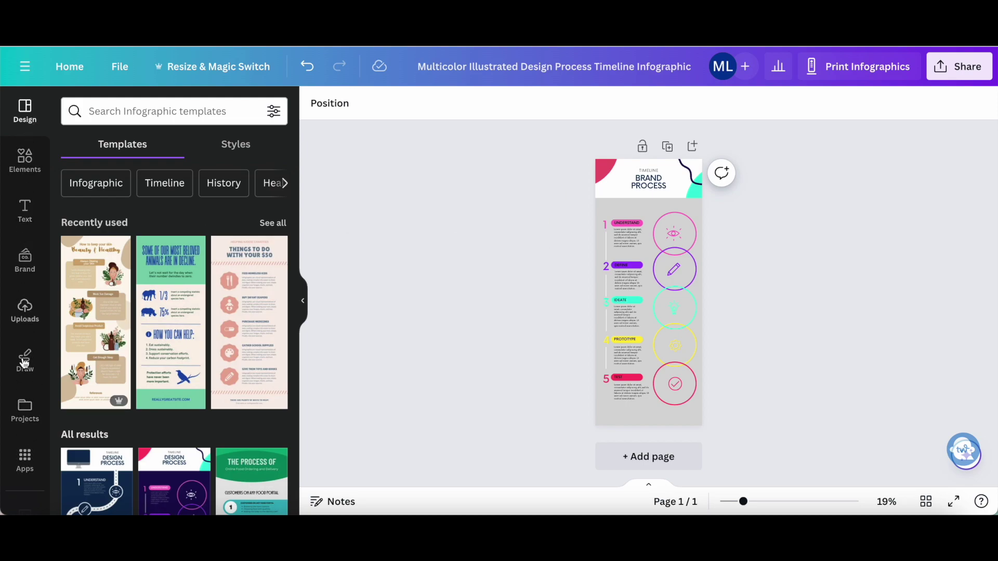
- Browse the Elements and Text libraries, then switch the side panel to Photos
{"action": "left_click", "coordinate": [25, 163]}
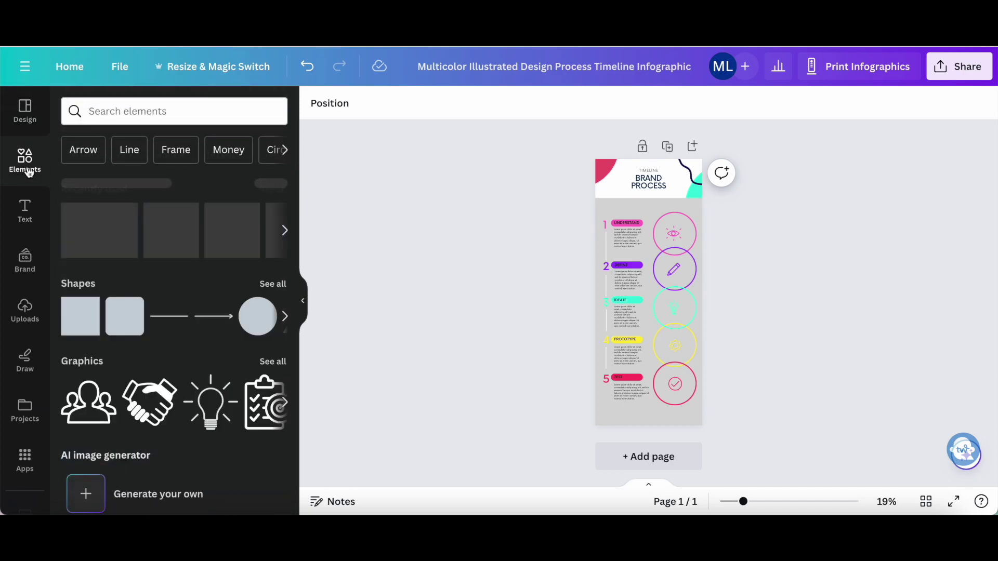
{"action": "left_click", "coordinate": [24, 213]}
{"action": "scroll", "coordinate": [24, 404], "scroll_direction": "down", "scroll_amount": 3}
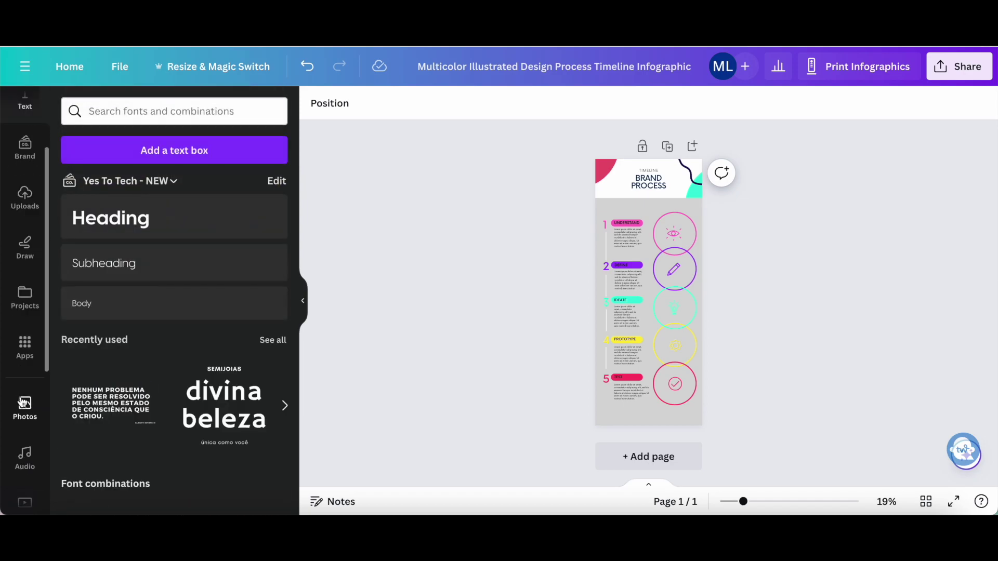
{"action": "left_click", "coordinate": [24, 404]}
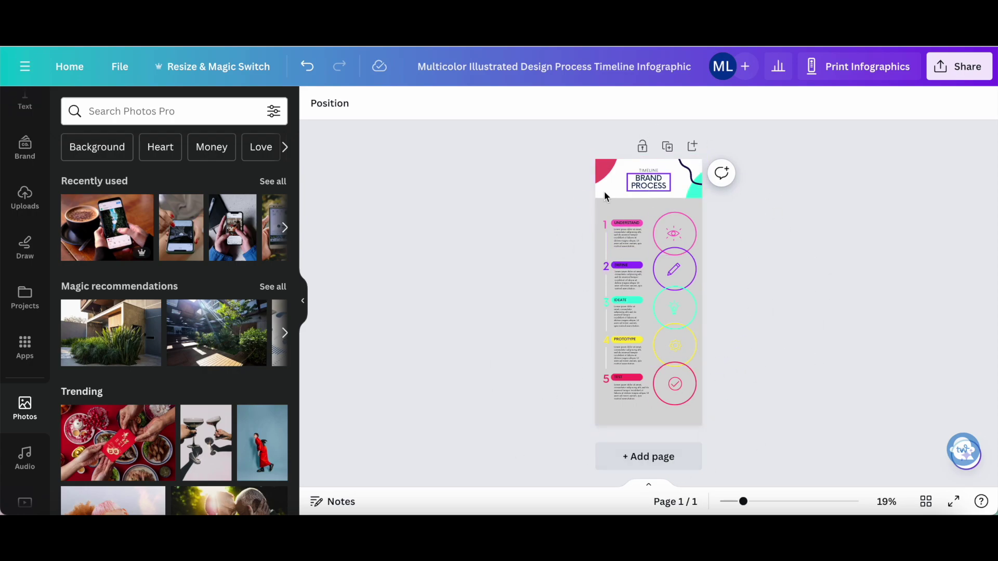
- Rename the design 'Canva Infographic Demo' and bring up its Share options
{"action": "left_click", "coordinate": [573, 70]}
{"action": "key", "text": "ctrl+a"}
{"action": "type", "text": "Canva"}
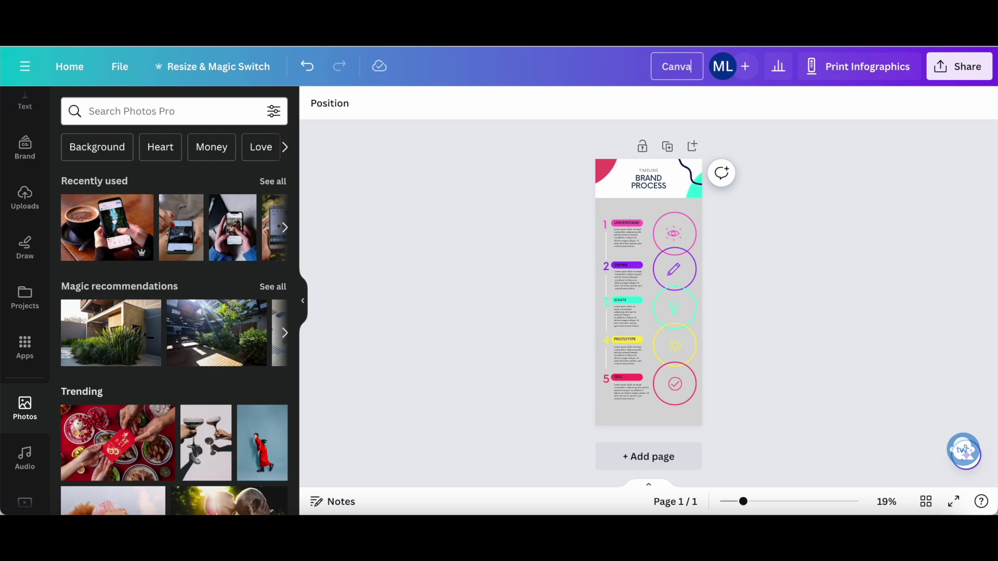
{"action": "type", "text": " Infographic Demo"}
{"action": "left_click", "coordinate": [982, 68]}
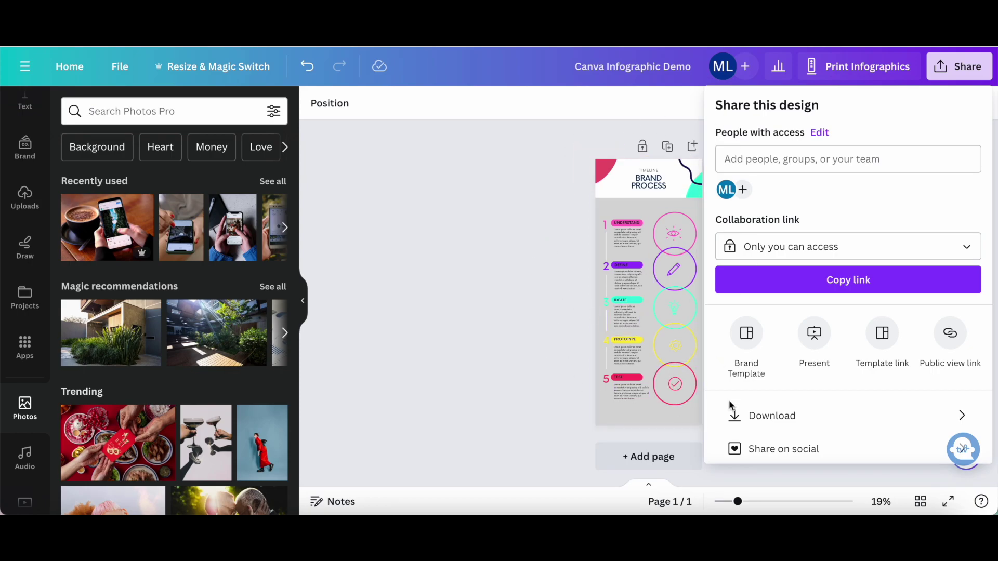
- Download the infographic as a PDF Print file with the RGB colour profile
{"action": "left_click", "coordinate": [789, 419]}
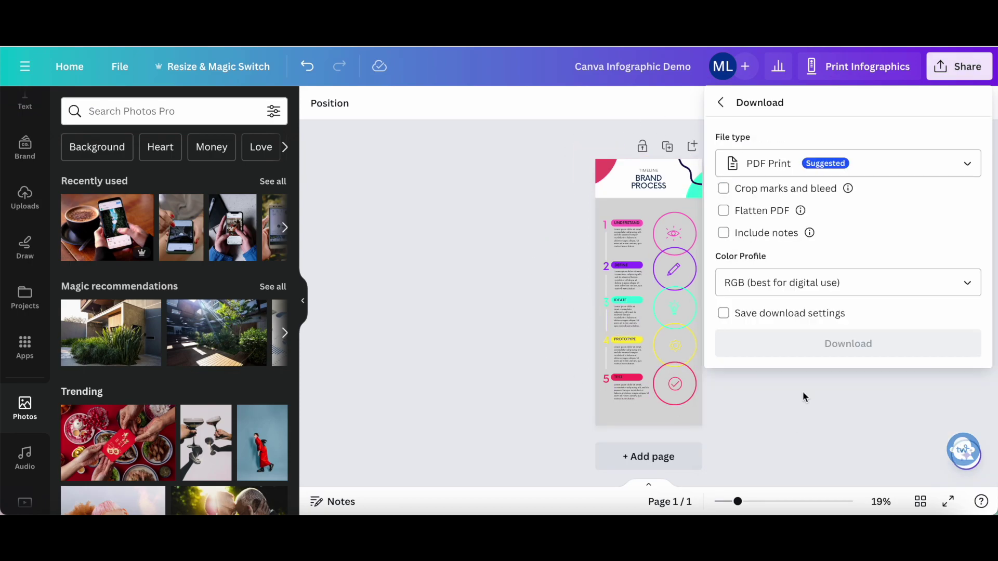
{"action": "left_click", "coordinate": [922, 166]}
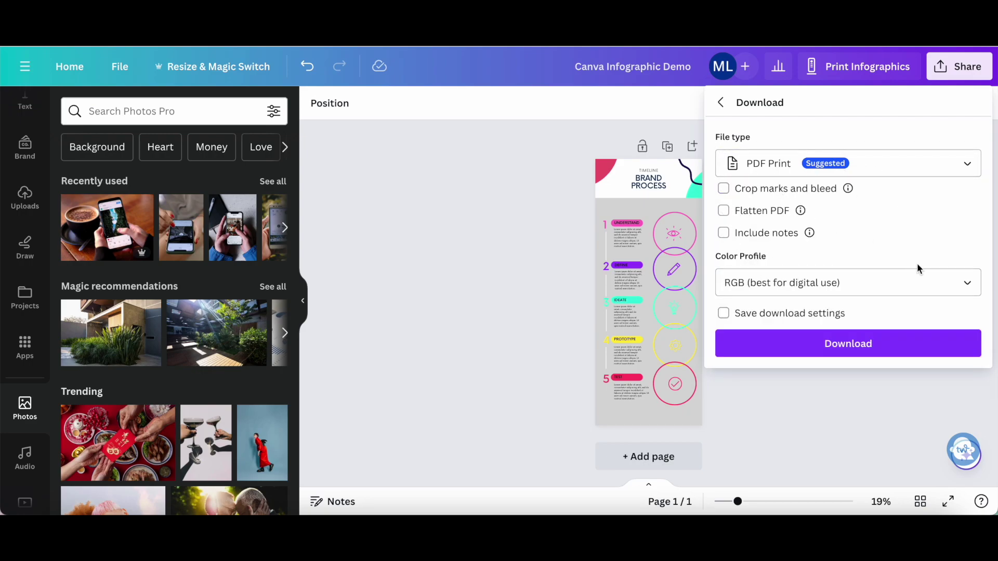
{"action": "left_click", "coordinate": [927, 282]}
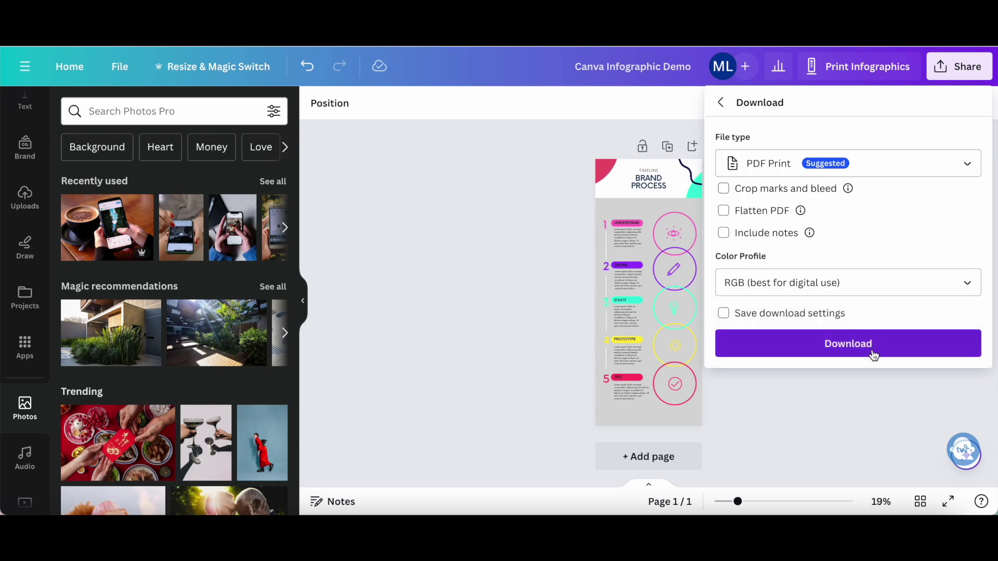
{"action": "left_click", "coordinate": [873, 355]}
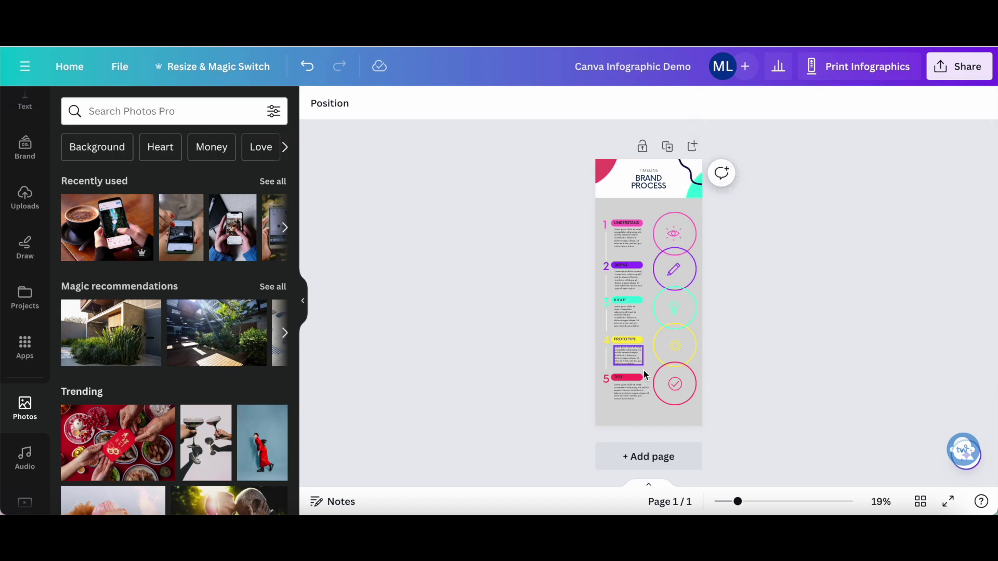
- Order 50 matte standard-paper prints with envelopes and continue to the print checks
{"action": "left_click", "coordinate": [829, 77]}
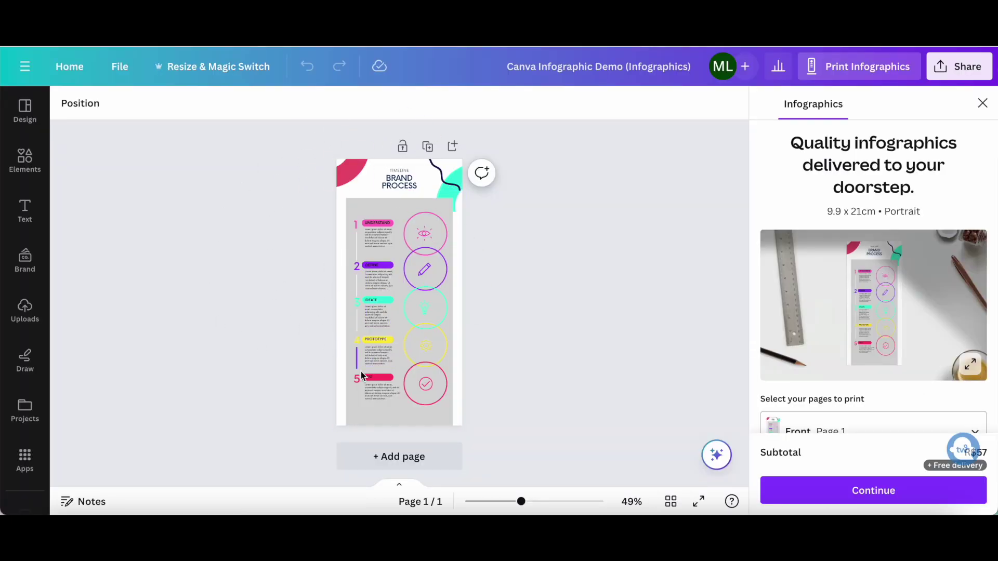
{"action": "scroll", "coordinate": [949, 241], "scroll_direction": "down", "scroll_amount": 2}
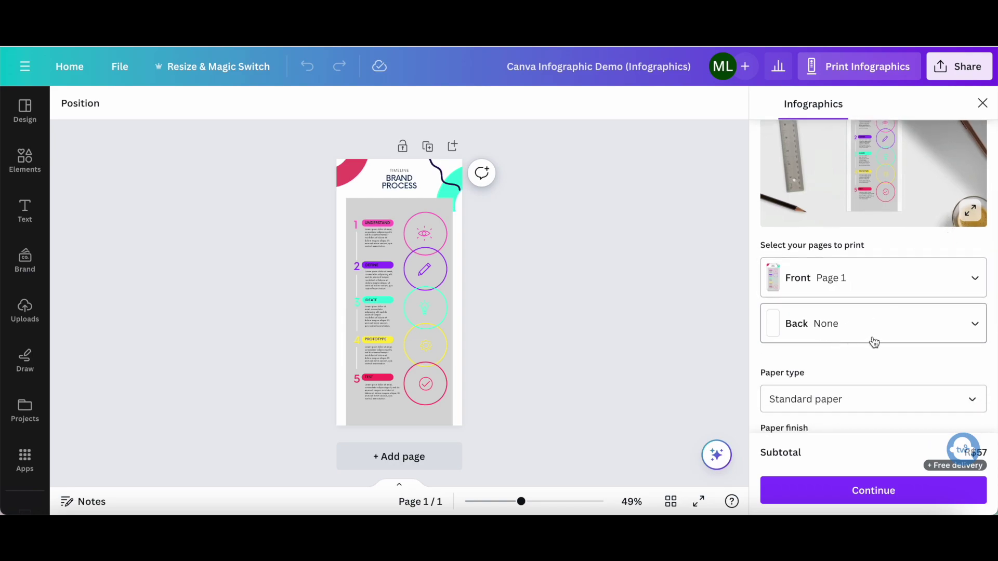
{"action": "scroll", "coordinate": [871, 341], "scroll_direction": "down", "scroll_amount": 1}
{"action": "scroll", "coordinate": [871, 340], "scroll_direction": "down", "scroll_amount": 1}
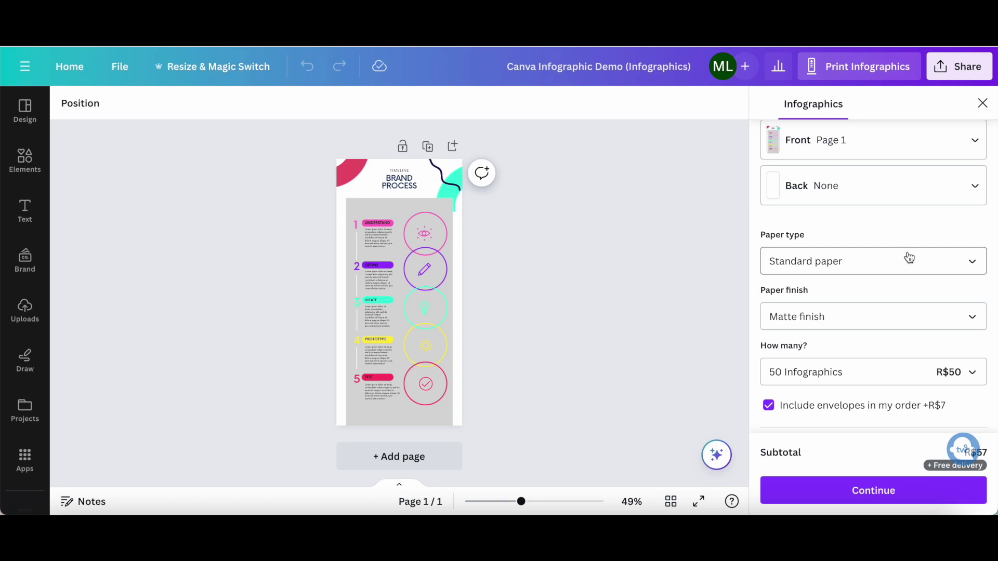
{"action": "scroll", "coordinate": [882, 261], "scroll_direction": "down", "scroll_amount": 1}
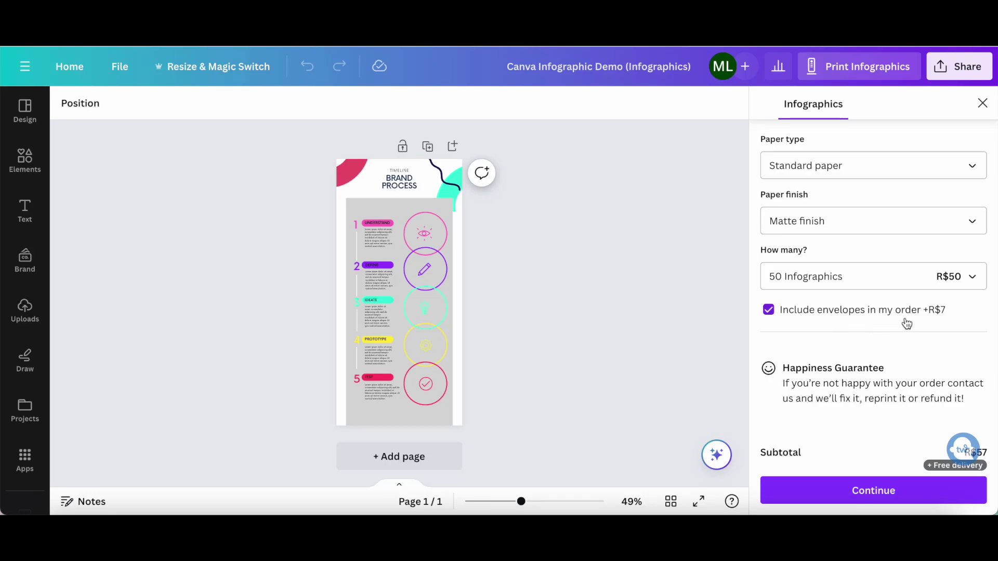
{"action": "left_click", "coordinate": [861, 499]}
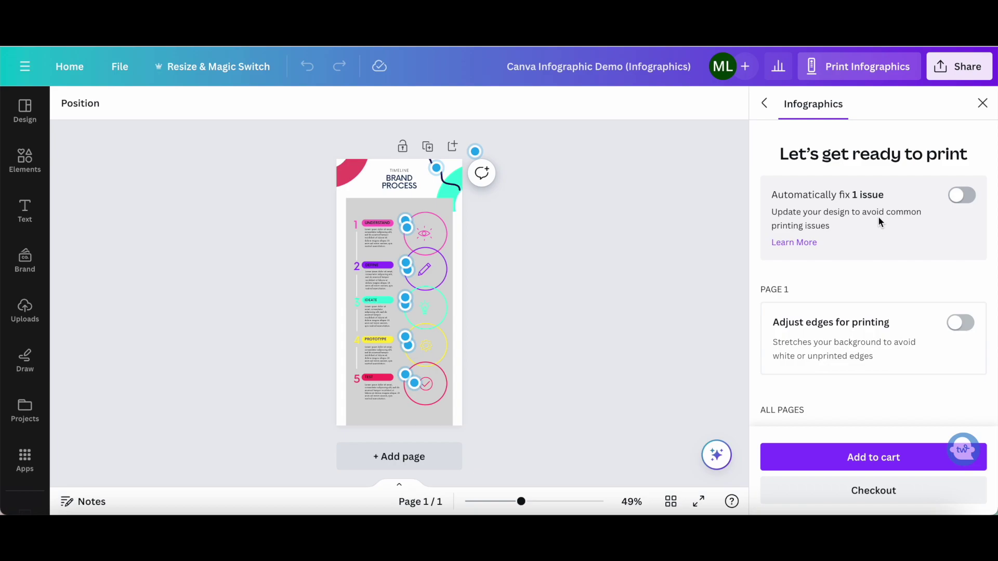
- Turn on the automatic edge fix and expand the small-text font-size warnings
{"action": "left_click", "coordinate": [959, 199]}
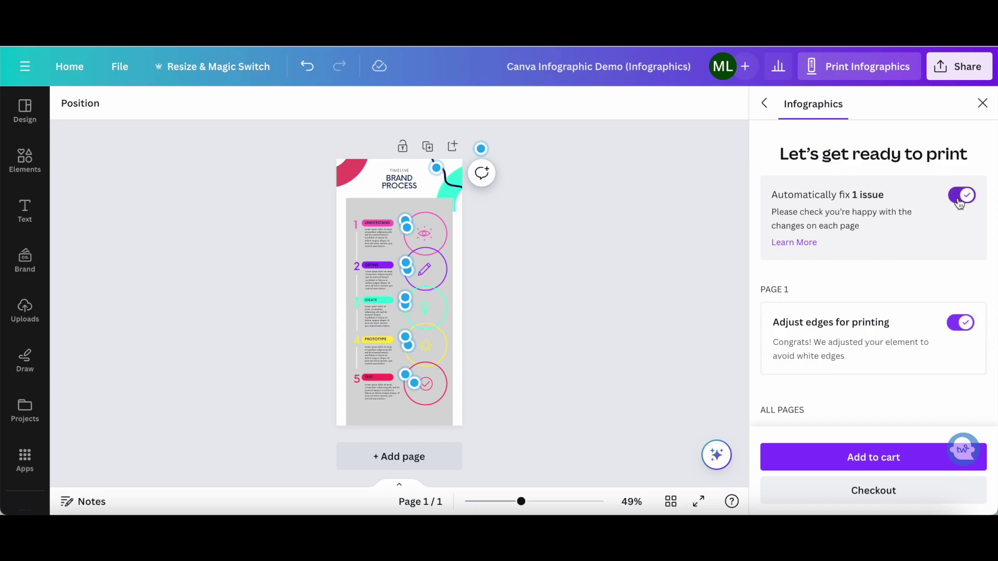
{"action": "scroll", "coordinate": [912, 222], "scroll_direction": "down", "scroll_amount": 2}
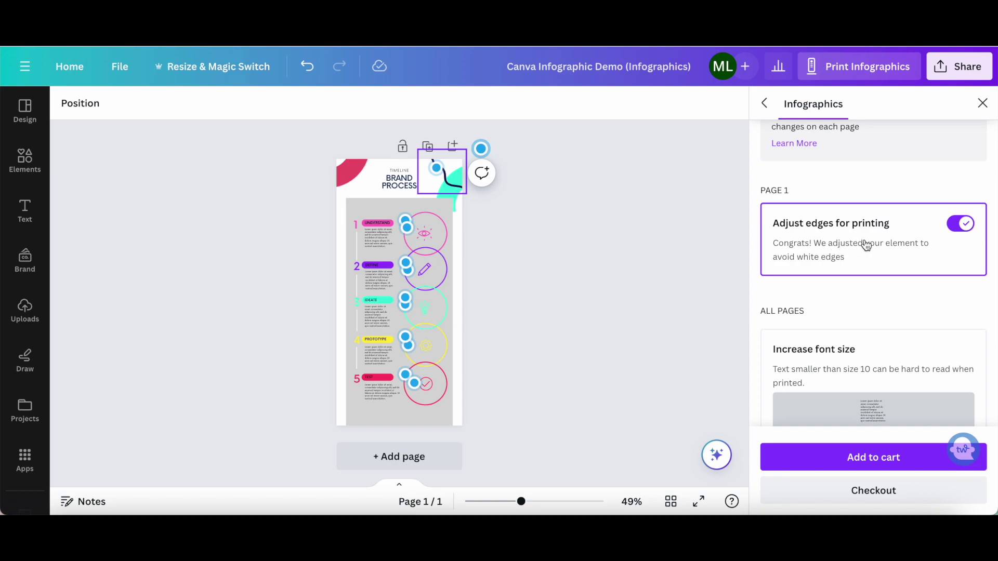
{"action": "scroll", "coordinate": [865, 246], "scroll_direction": "down", "scroll_amount": 1}
{"action": "scroll", "coordinate": [881, 210], "scroll_direction": "down", "scroll_amount": 2}
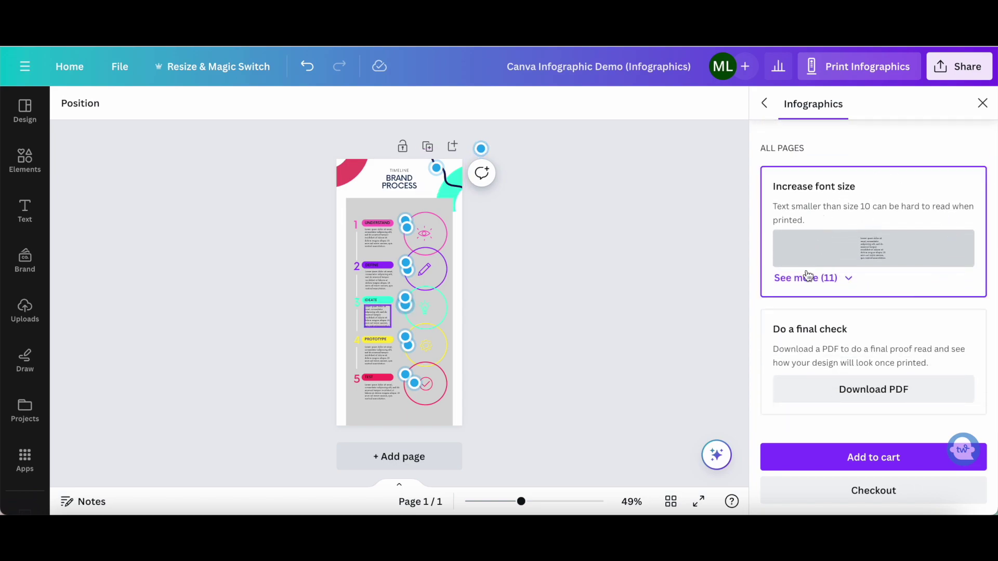
{"action": "left_click", "coordinate": [848, 283]}
{"action": "scroll", "coordinate": [848, 287], "scroll_direction": "down", "scroll_amount": 2}
{"action": "scroll", "coordinate": [847, 287], "scroll_direction": "down", "scroll_amount": 1}
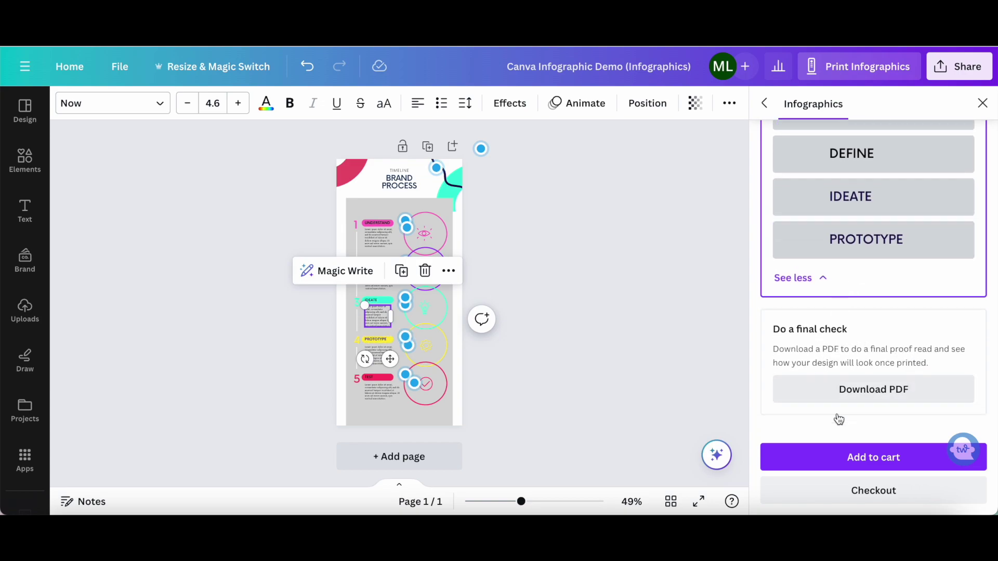